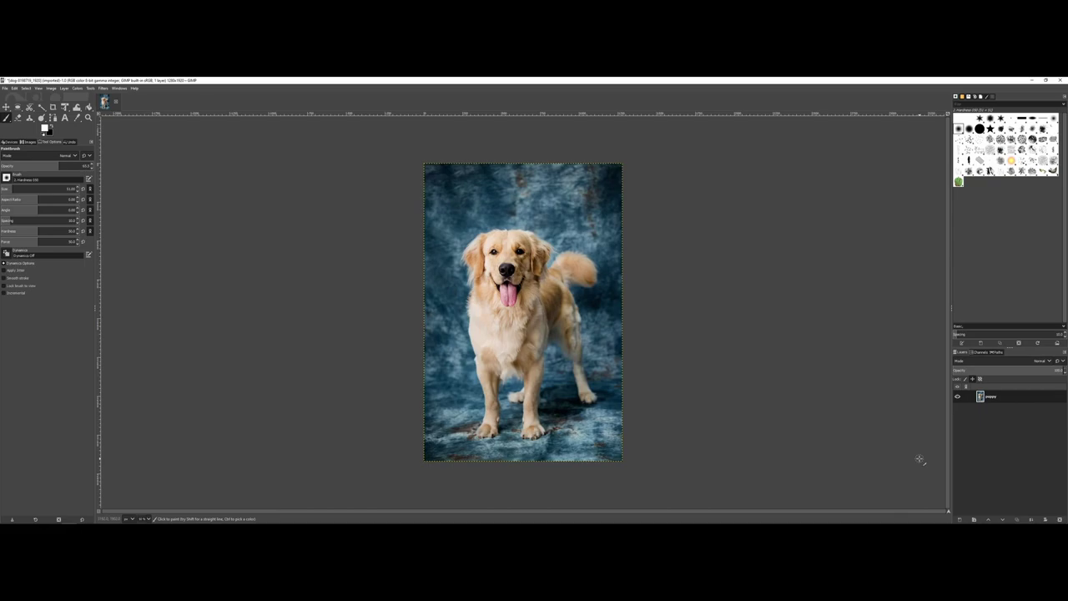
# - Make a rectangular selection with feathered edges around the dog's head, chest and tail, using a larger feather radius
pyautogui.click(147, 519)
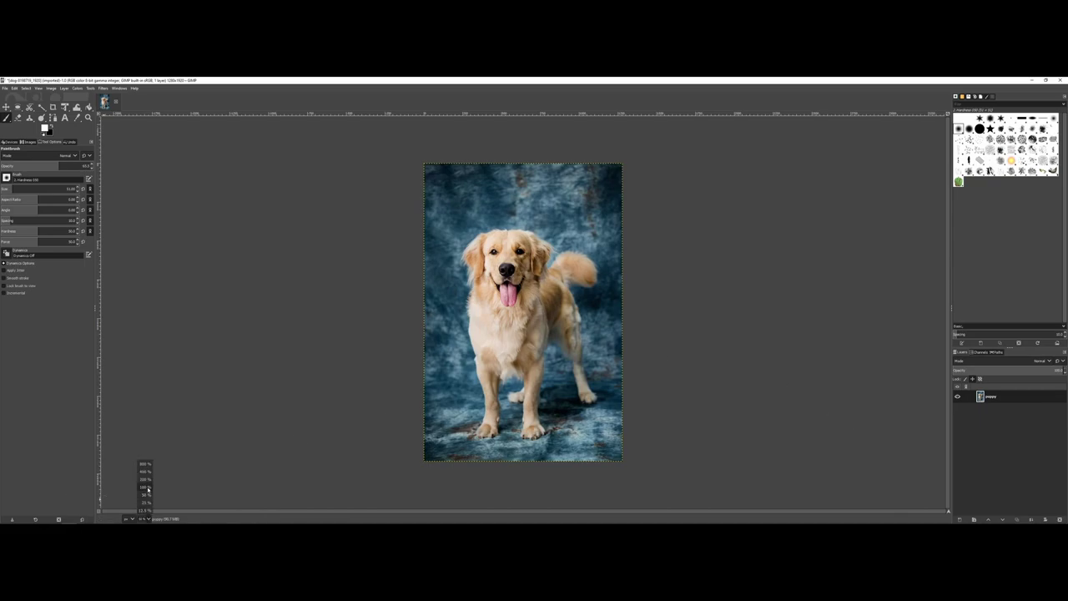
pyautogui.click(148, 489)
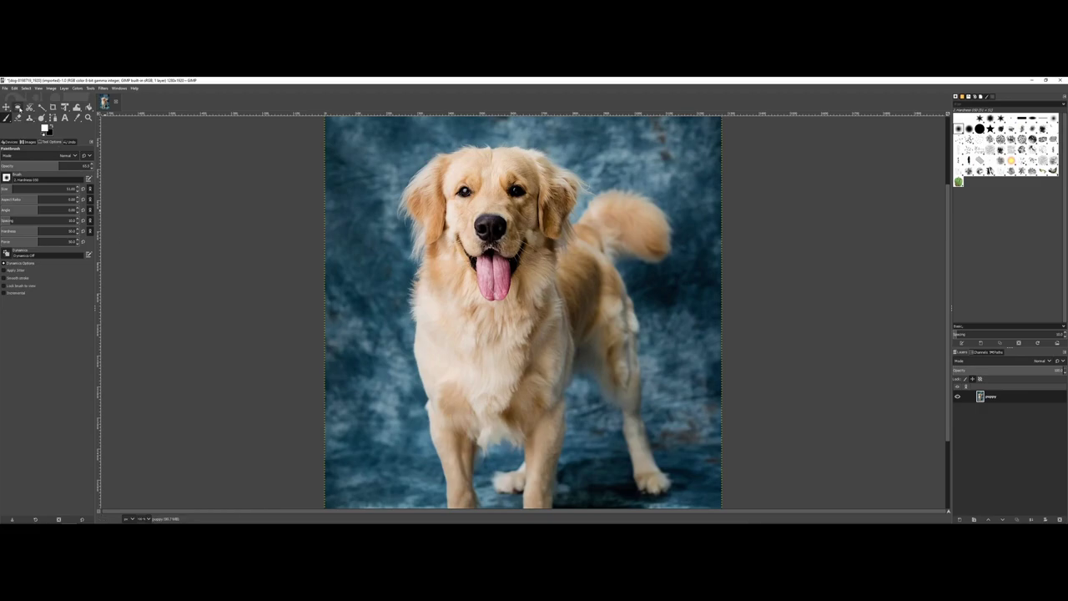
pyautogui.click(17, 108)
pyautogui.click(35, 108)
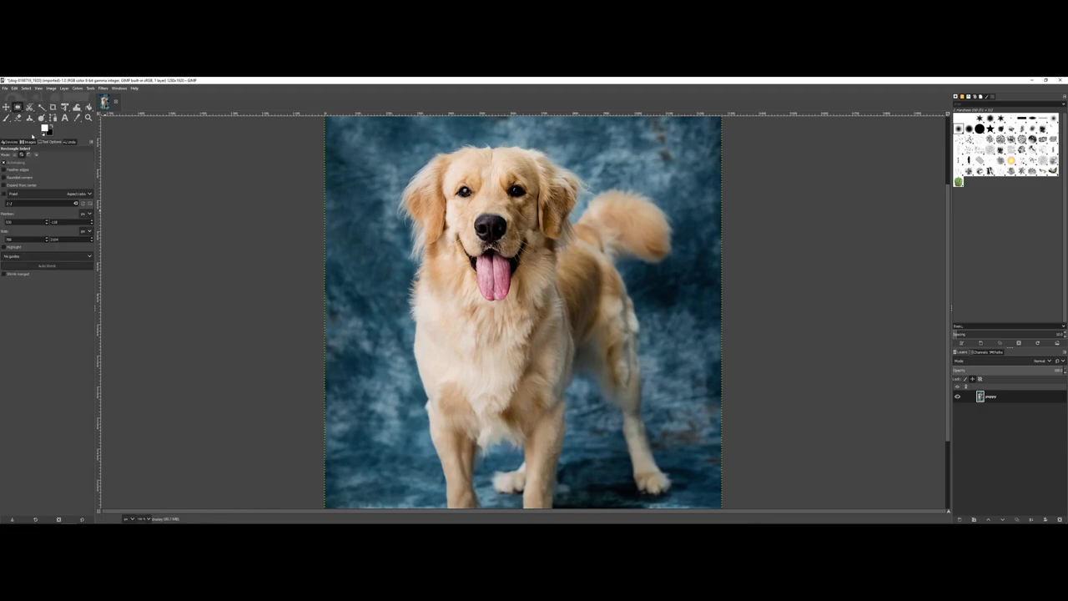
pyautogui.click(3, 169)
pyautogui.moveTo(17, 179); pyautogui.dragTo(40, 178)
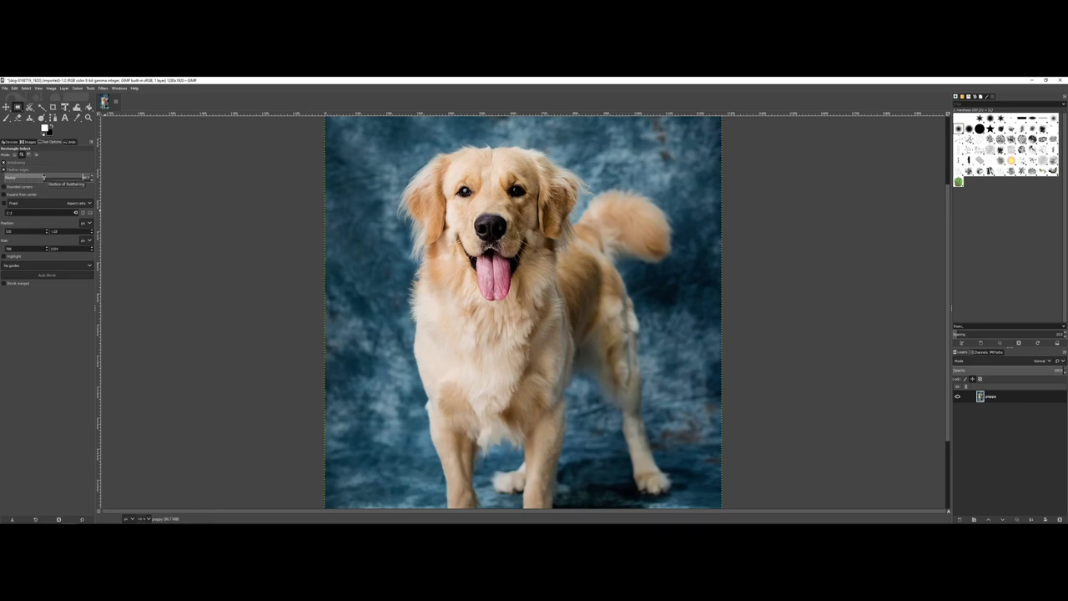
pyautogui.moveTo(367, 130); pyautogui.dragTo(683, 353)
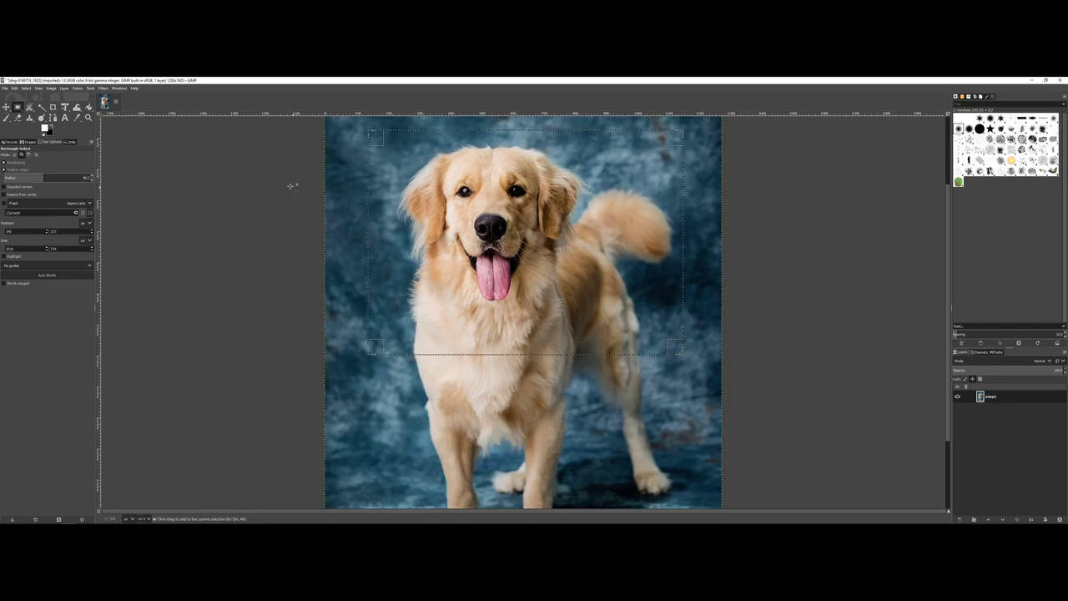
# - Invert the selection and delete the image area outside the feathered rectangle
pyautogui.click(27, 88)
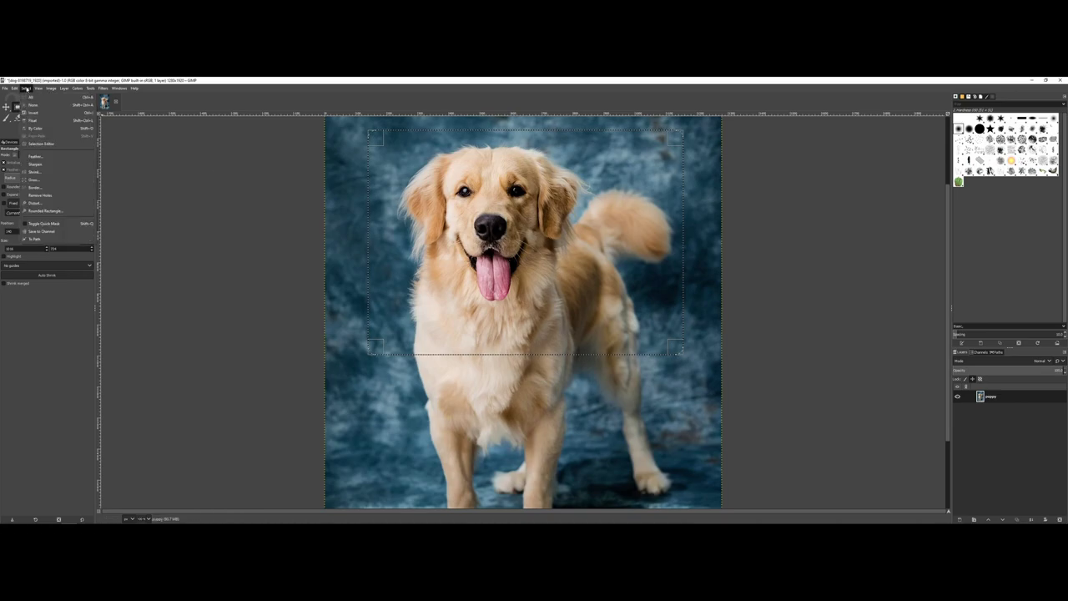
pyautogui.click(34, 114)
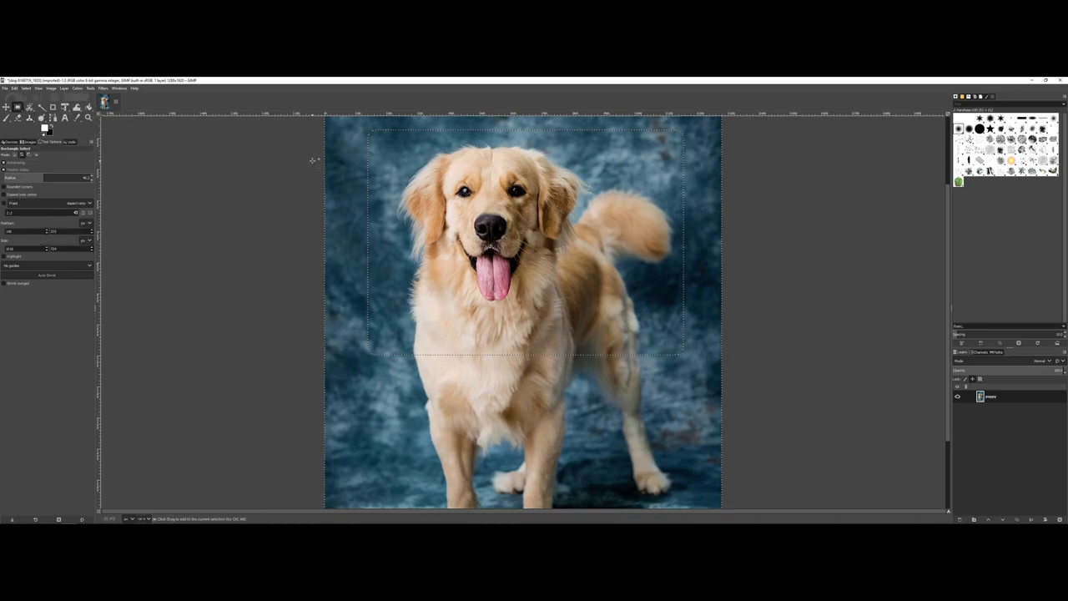
pyautogui.press('Delete')
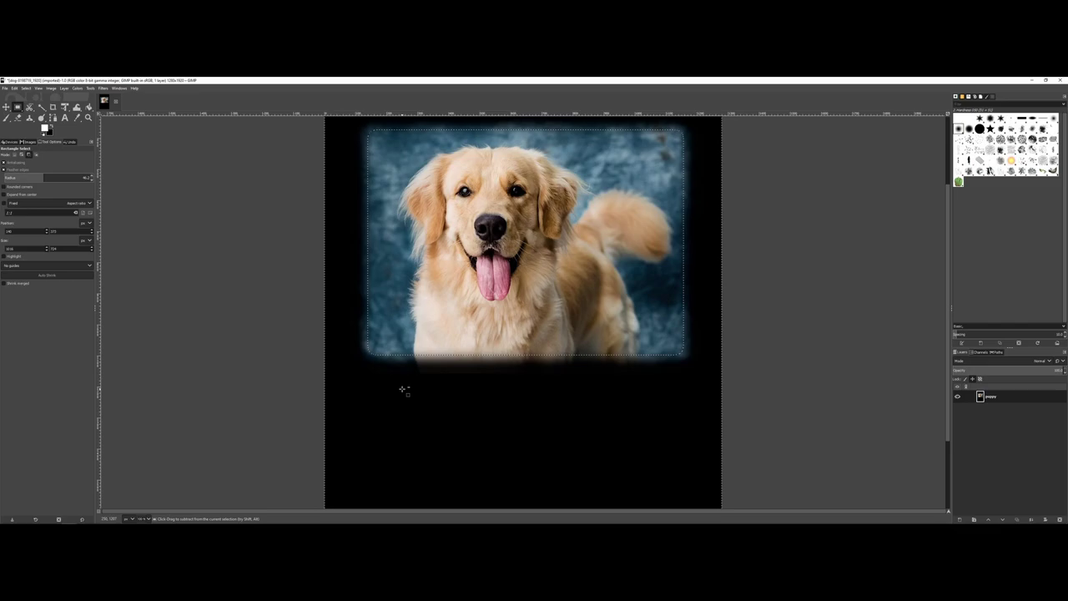
# - Undo the deletion outside the rectangle and clear the selection
pyautogui.hotkey('ctrl', 'z')
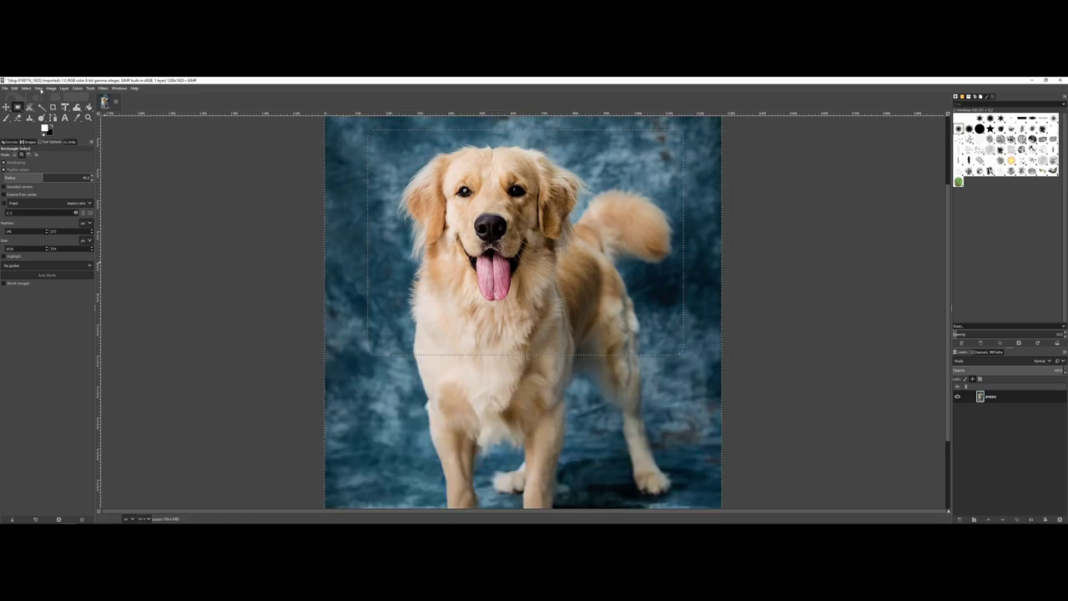
pyautogui.click(27, 88)
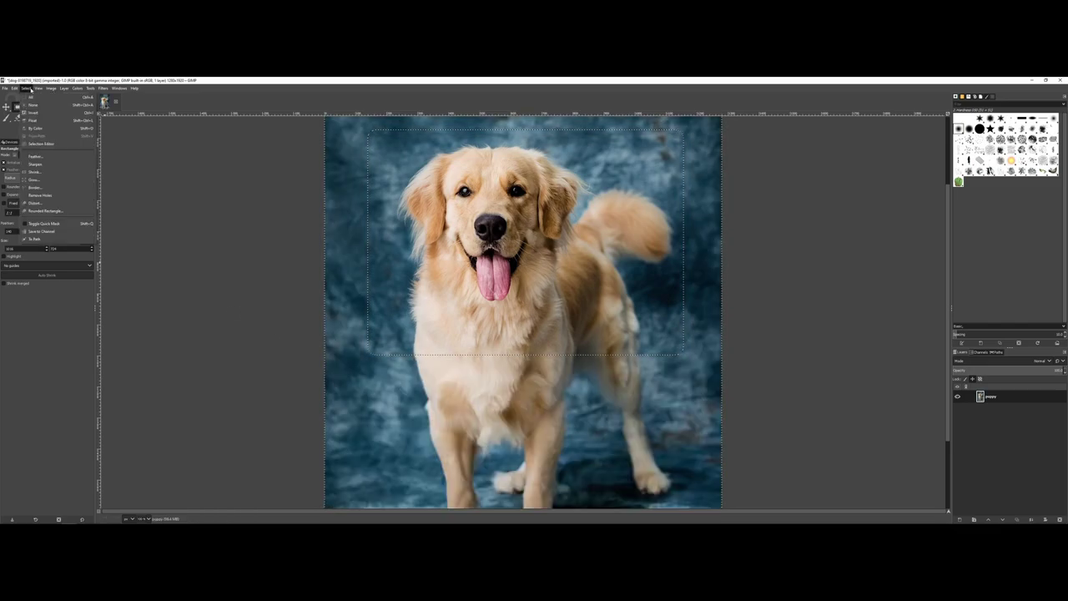
pyautogui.click(33, 104)
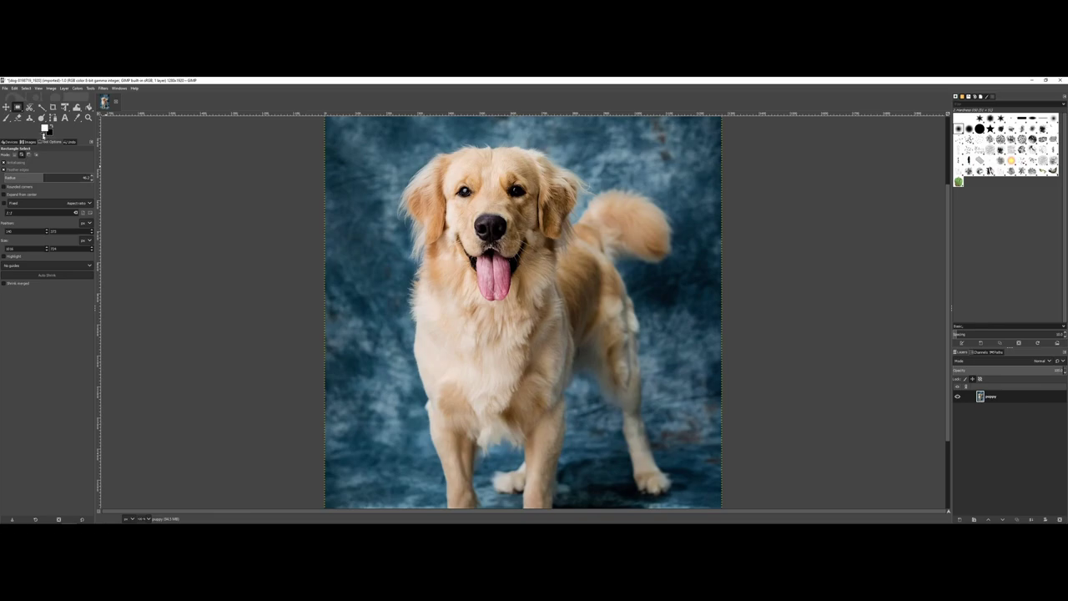
# - Reset the colours to black foreground and white background, and add a White (full opacity) layer mask to the puppy layer
pyautogui.click(44, 134)
pyautogui.doubleClick(1001, 399)
pyautogui.rightClick(1001, 399)
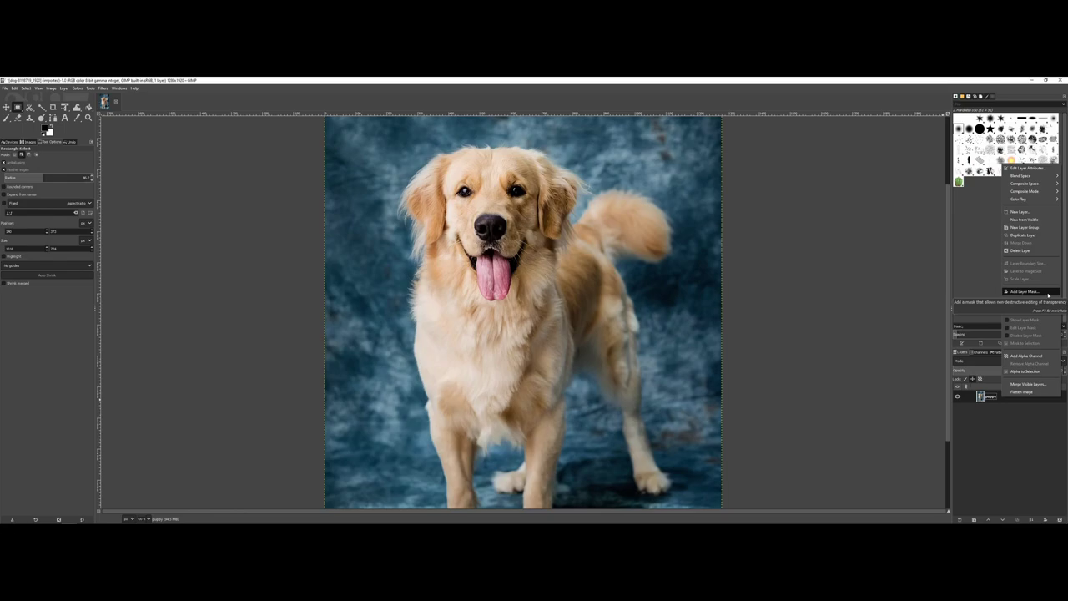
pyautogui.click(1048, 294)
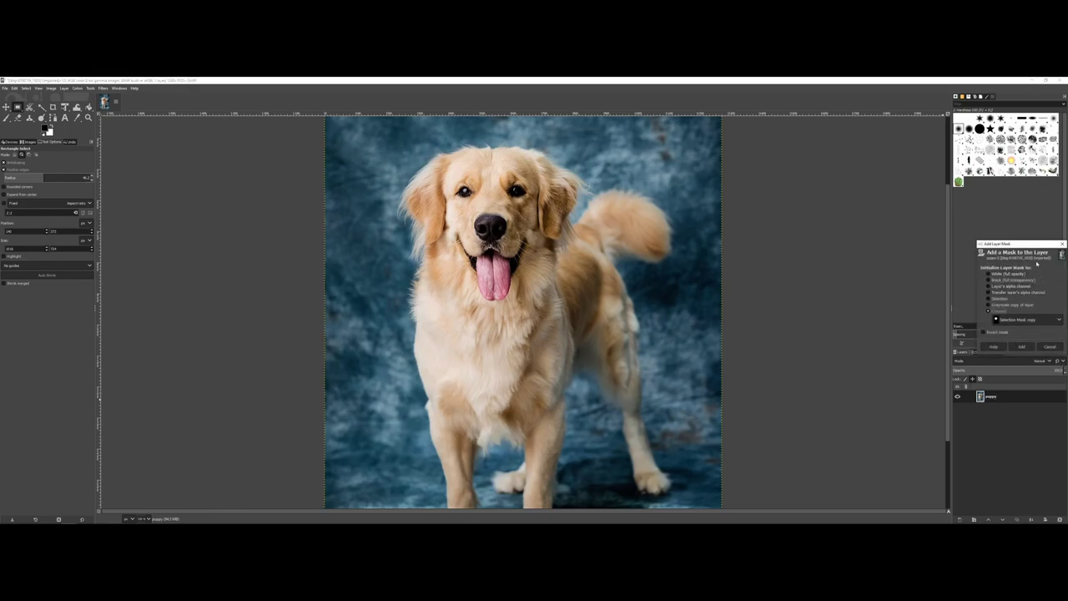
pyautogui.moveTo(1030, 253); pyautogui.dragTo(836, 296)
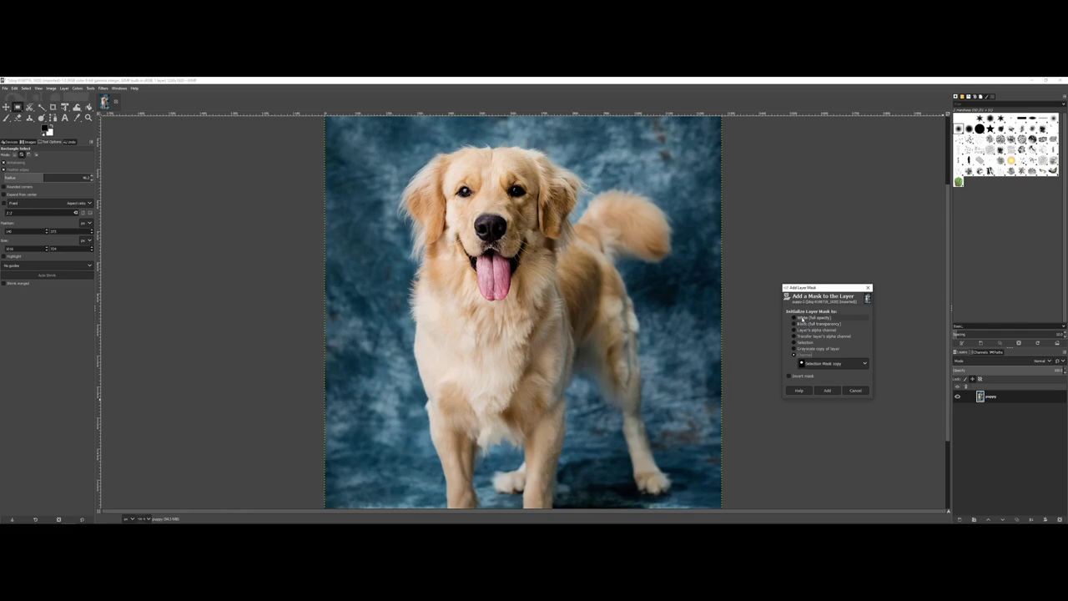
pyautogui.click(800, 318)
pyautogui.click(826, 390)
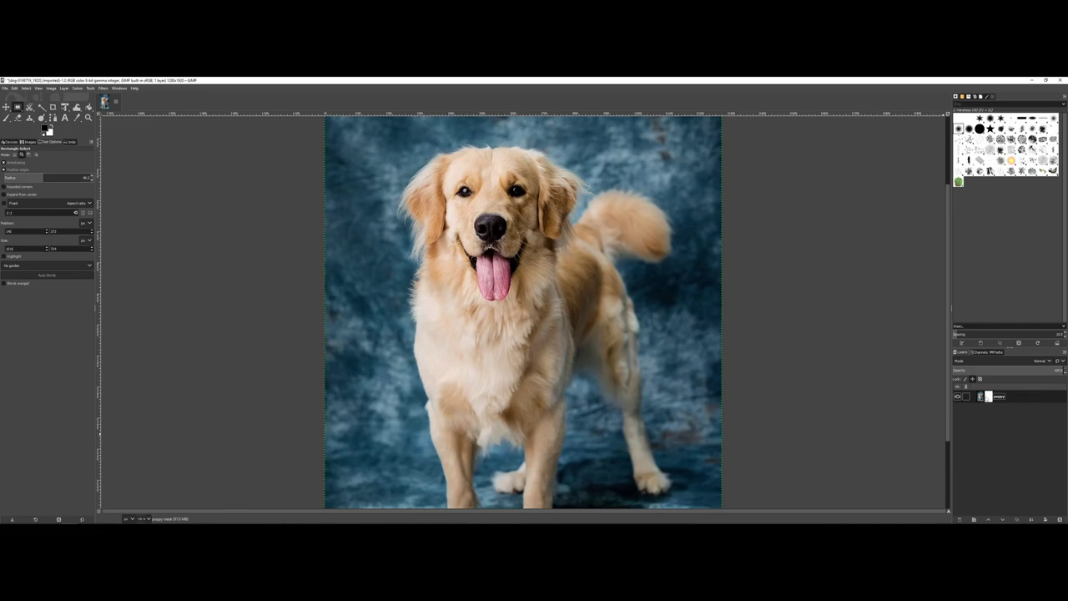
# - Make the puppy layer's image the paint target and choose the Paintbrush with the large jagged Untitled brush
pyautogui.click(988, 397)
pyautogui.click(982, 398)
pyautogui.click(7, 117)
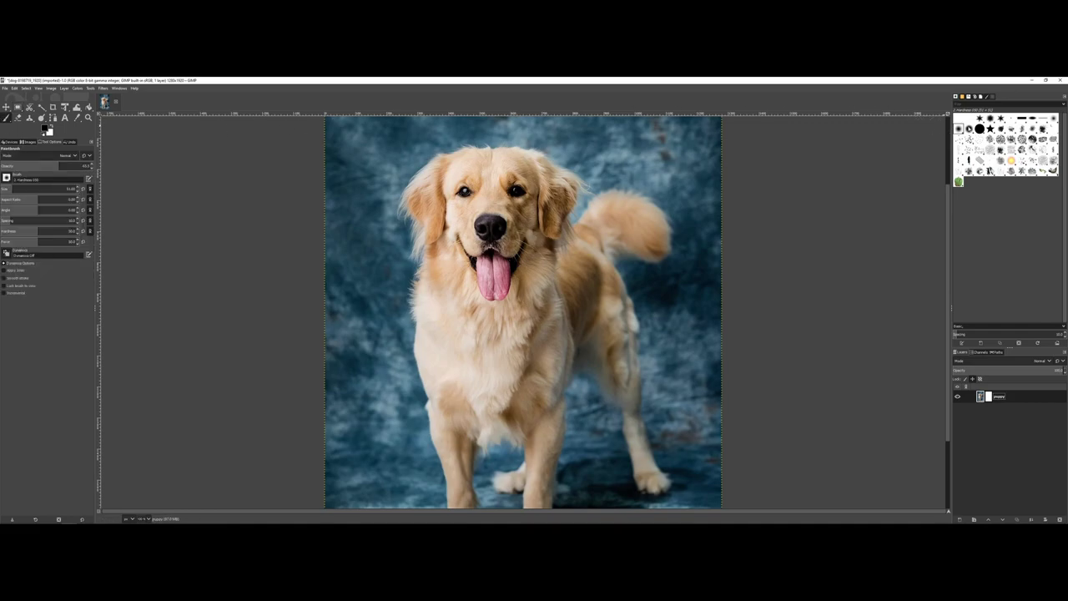
pyautogui.click(989, 120)
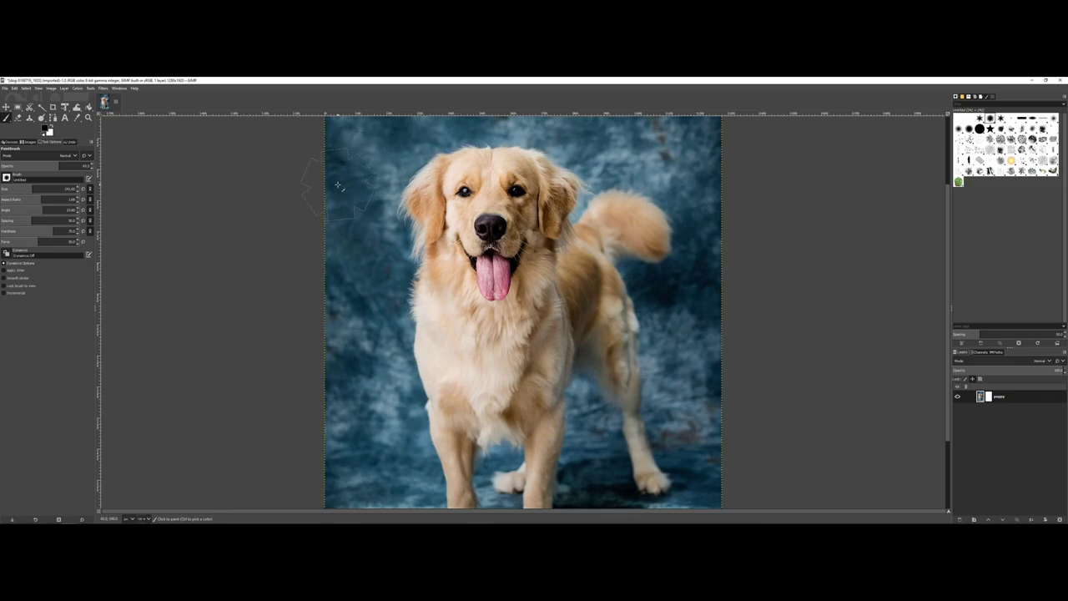
# - Try a black brush stroke over the background and dog on the layer image itself, and undo it
pyautogui.moveTo(344, 185)
pyautogui.mouseDown()
pyautogui.moveTo(366, 152)
pyautogui.moveTo(408, 131)
pyautogui.moveTo(367, 179)
pyautogui.moveTo(450, 142)
pyautogui.moveTo(384, 192)
pyautogui.moveTo(400, 236)
pyautogui.moveTo(501, 192)
pyautogui.moveTo(526, 217)
pyautogui.moveTo(573, 209)
pyautogui.moveTo(450, 309)
pyautogui.moveTo(584, 242)
pyautogui.moveTo(518, 284)
pyautogui.mouseUp()
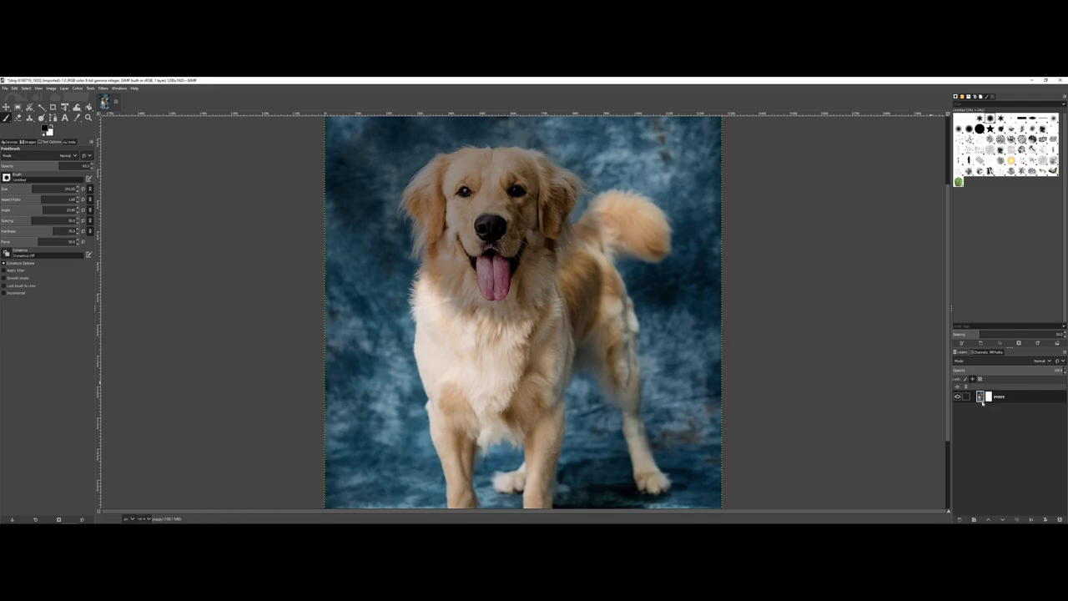
pyautogui.press('ctrl')
pyautogui.hotkey('ctrl', 'z')
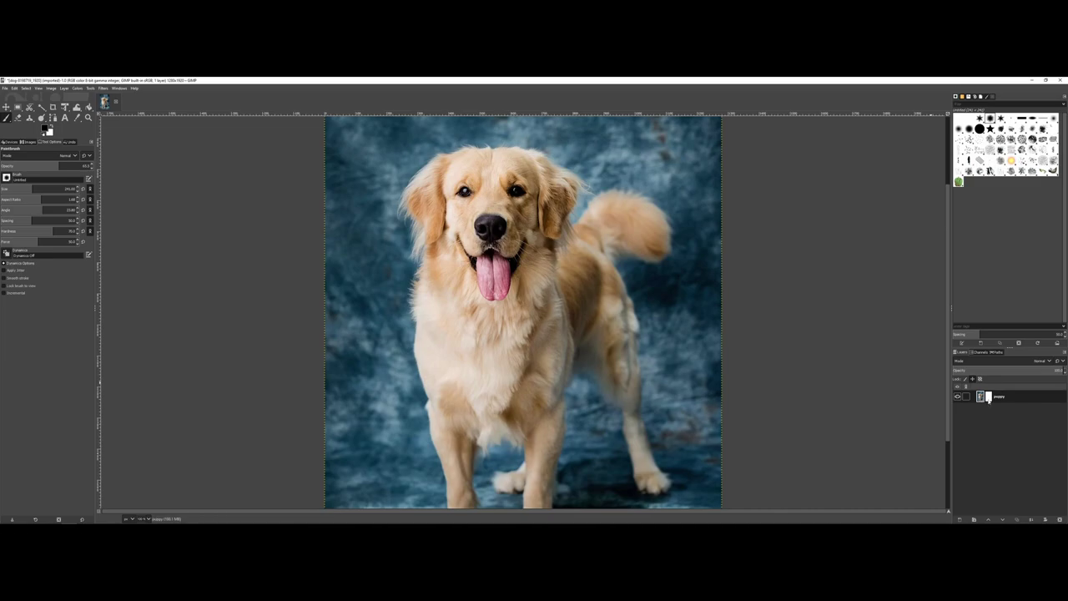
# - Paint black on the puppy layer's mask to hide the blue background along the image's left side down to the front leg
pyautogui.click(988, 397)
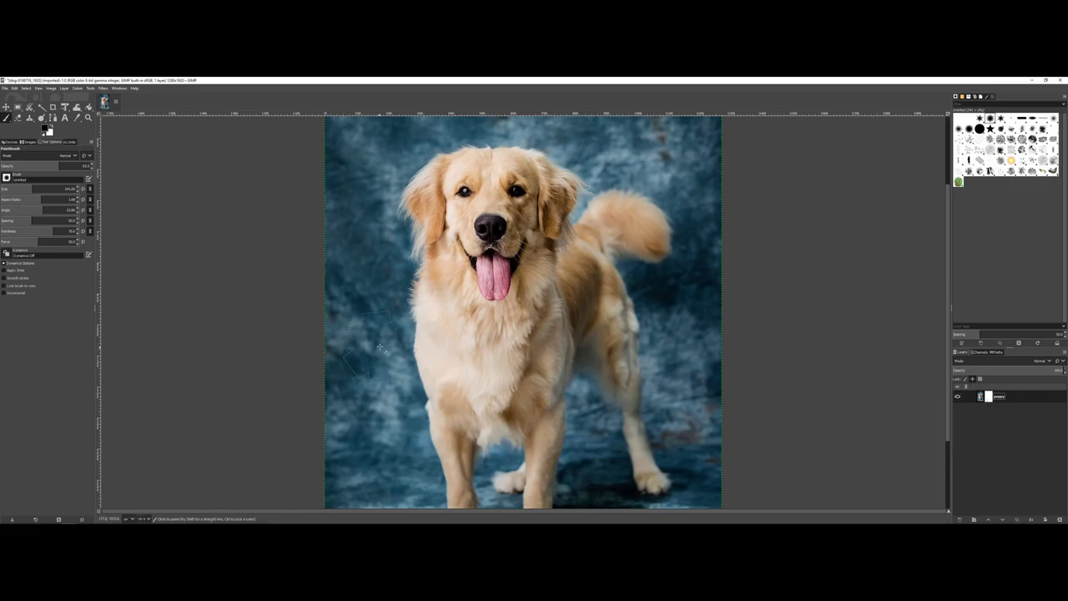
pyautogui.moveTo(365, 307)
pyautogui.mouseDown()
pyautogui.moveTo(340, 283)
pyautogui.moveTo(352, 238)
pyautogui.moveTo(346, 154)
pyautogui.mouseUp()
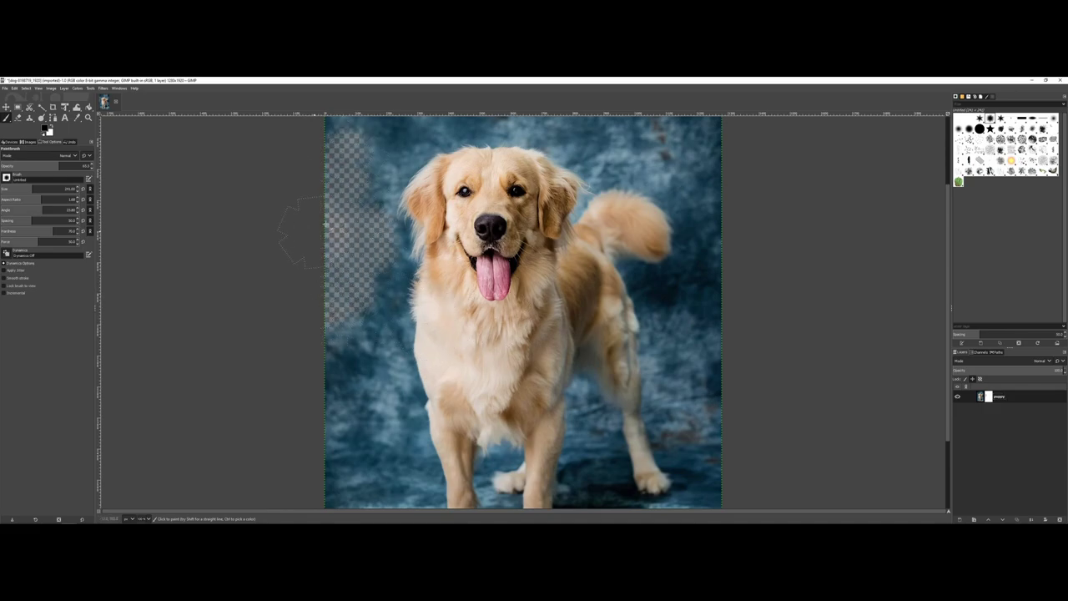
pyautogui.moveTo(376, 275)
pyautogui.mouseDown()
pyautogui.moveTo(359, 324)
pyautogui.moveTo(398, 345)
pyautogui.moveTo(344, 363)
pyautogui.moveTo(396, 400)
pyautogui.moveTo(360, 416)
pyautogui.moveTo(307, 330)
pyautogui.moveTo(355, 373)
pyautogui.moveTo(338, 429)
pyautogui.moveTo(316, 373)
pyautogui.moveTo(323, 356)
pyautogui.moveTo(338, 411)
pyautogui.moveTo(405, 466)
pyautogui.moveTo(380, 436)
pyautogui.moveTo(387, 426)
pyautogui.moveTo(374, 494)
pyautogui.mouseUp()
pyautogui.moveTo(428, 457)
pyautogui.mouseDown()
pyautogui.moveTo(400, 500)
pyautogui.moveTo(338, 499)
pyautogui.mouseUp()
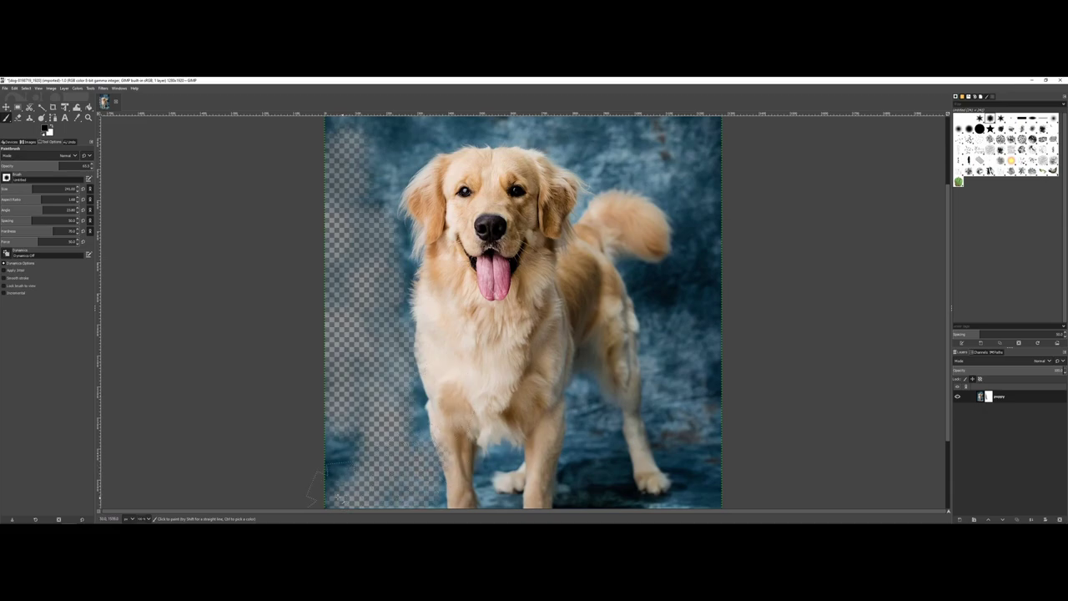
# - Paint black on the mask over the dog's legs and the background at the lower right of the photo
pyautogui.moveTo(487, 420)
pyautogui.mouseDown()
pyautogui.moveTo(478, 441)
pyautogui.moveTo(568, 477)
pyautogui.moveTo(519, 487)
pyautogui.moveTo(576, 488)
pyautogui.moveTo(493, 467)
pyautogui.moveTo(576, 434)
pyautogui.moveTo(716, 263)
pyautogui.moveTo(714, 250)
pyautogui.mouseUp()
pyautogui.moveTo(717, 333); pyautogui.dragTo(640, 496)
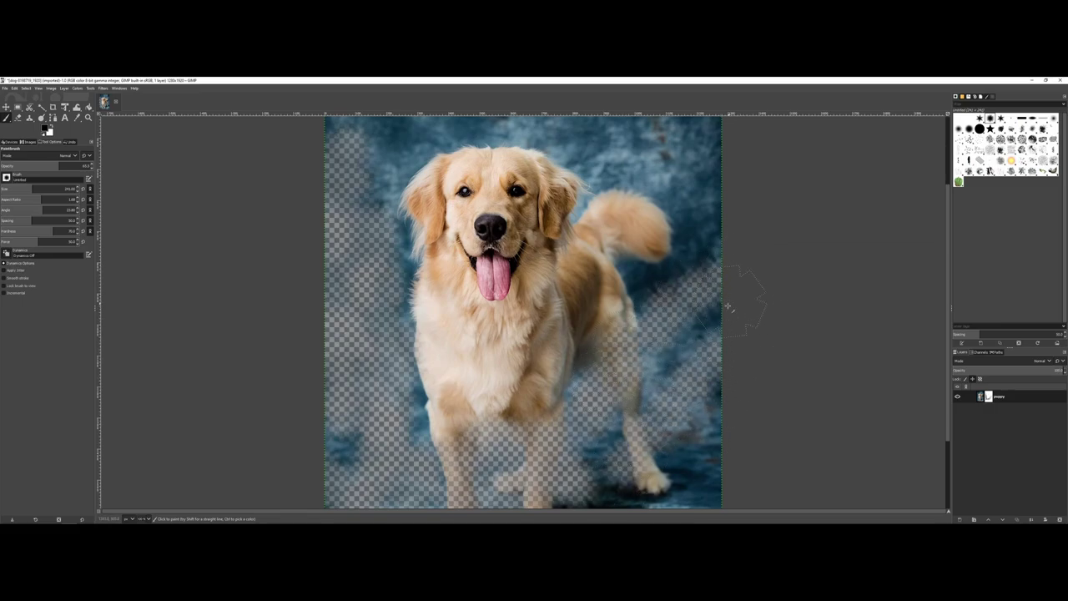
pyautogui.moveTo(727, 307); pyautogui.dragTo(594, 494)
pyautogui.moveTo(740, 406); pyautogui.dragTo(713, 462)
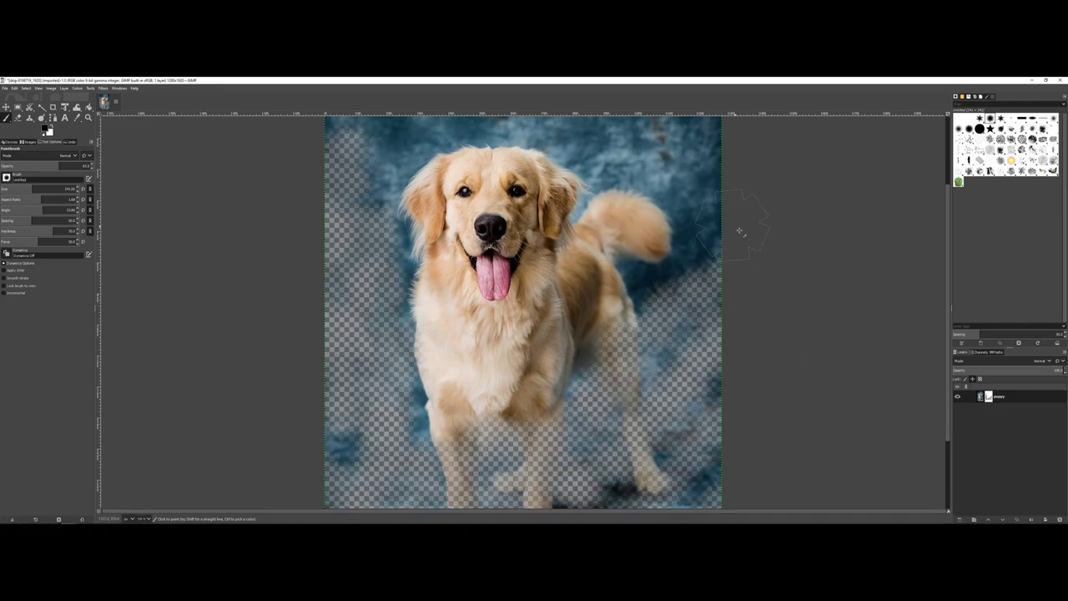
# - Paint black on the mask over the background above the dog's head and around its tail
pyautogui.scroll(3, 740, 231)
pyautogui.moveTo(351, 171)
pyautogui.mouseDown()
pyautogui.moveTo(363, 125)
pyautogui.moveTo(507, 153)
pyautogui.mouseUp()
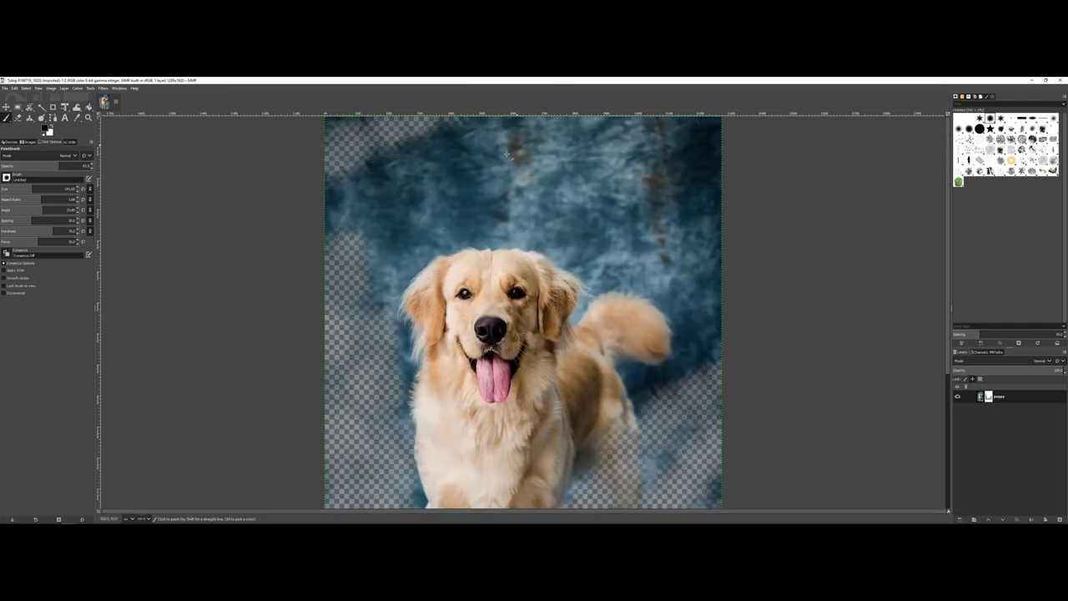
pyautogui.moveTo(339, 222); pyautogui.dragTo(585, 125)
pyautogui.moveTo(367, 250); pyautogui.dragTo(718, 121)
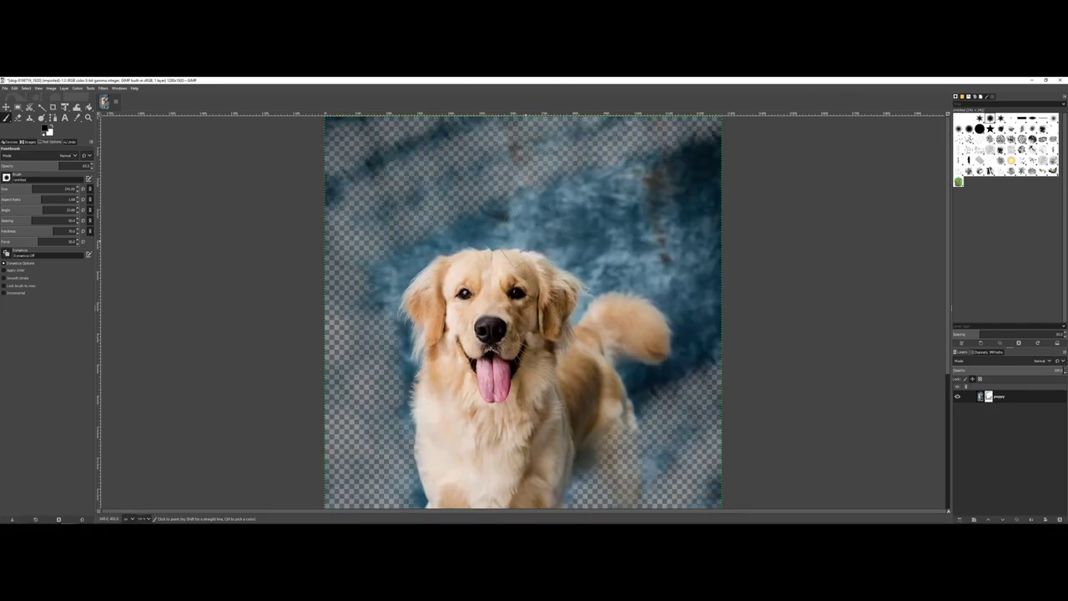
pyautogui.moveTo(459, 224); pyautogui.dragTo(717, 167)
pyautogui.moveTo(492, 260)
pyautogui.mouseDown()
pyautogui.moveTo(709, 204)
pyautogui.moveTo(718, 250)
pyautogui.moveTo(672, 305)
pyautogui.moveTo(746, 376)
pyautogui.moveTo(880, 344)
pyautogui.mouseUp()
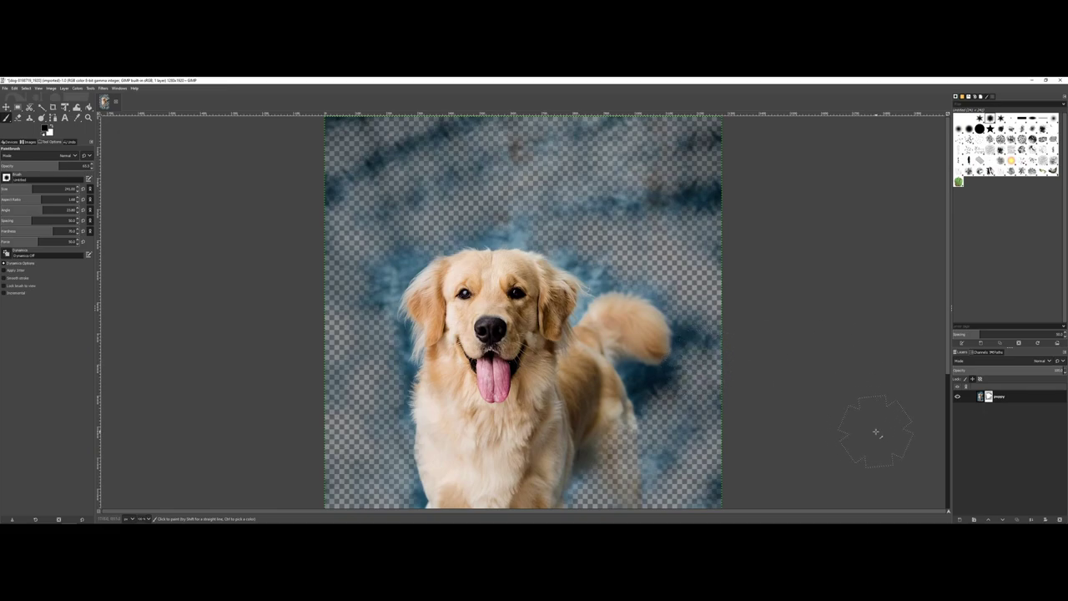
pyautogui.moveTo(413, 238); pyautogui.dragTo(375, 313)
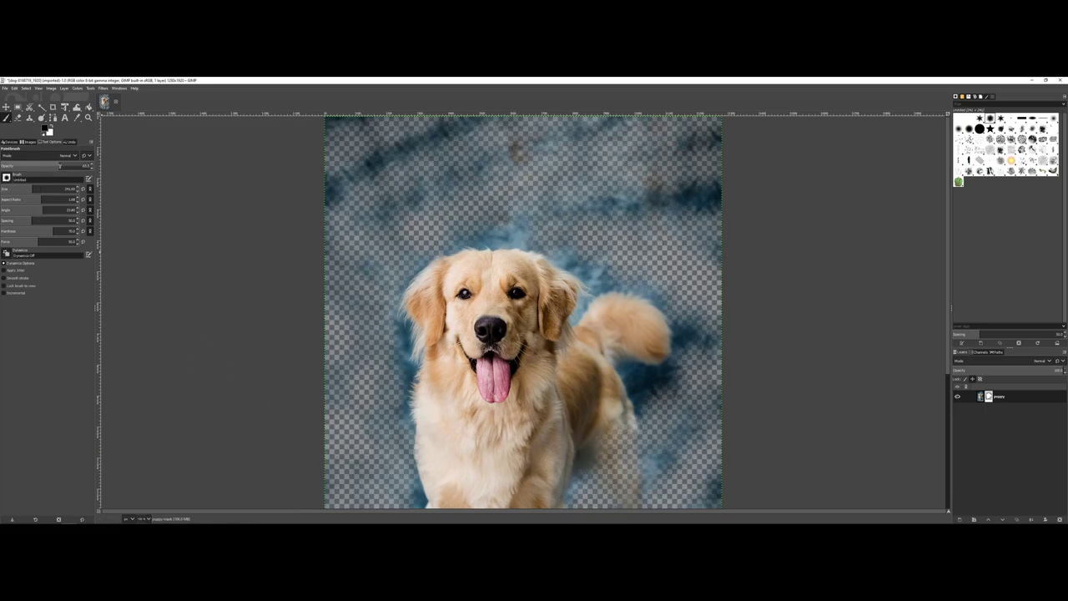
# - Raise the brush opacity to about 80 and paint black on the mask across the dog's chest and front paws
pyautogui.moveTo(60, 166); pyautogui.dragTo(82, 166)
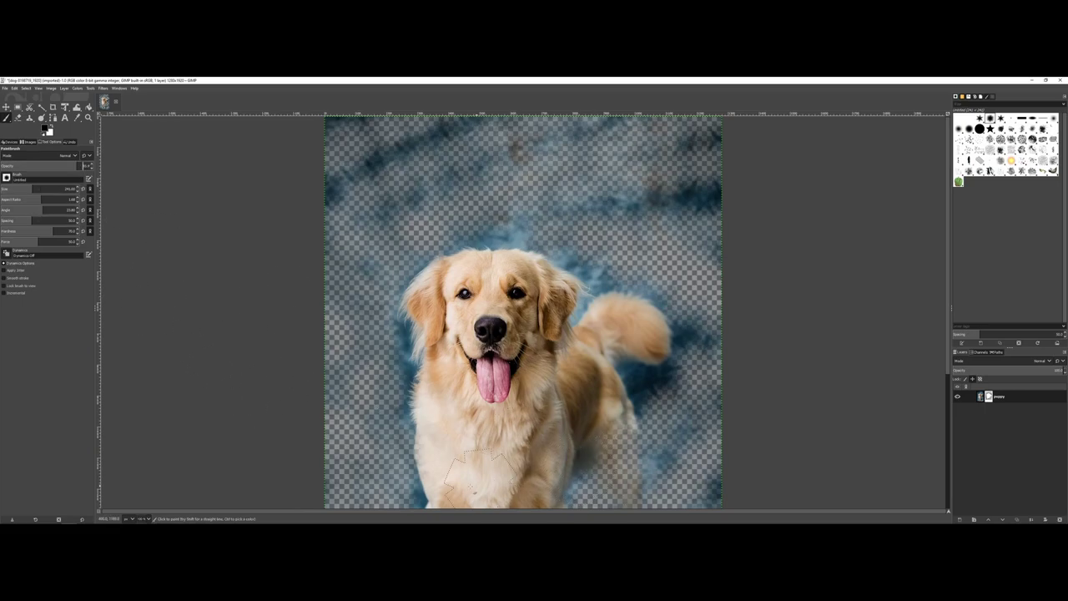
pyautogui.moveTo(443, 469); pyautogui.dragTo(563, 468)
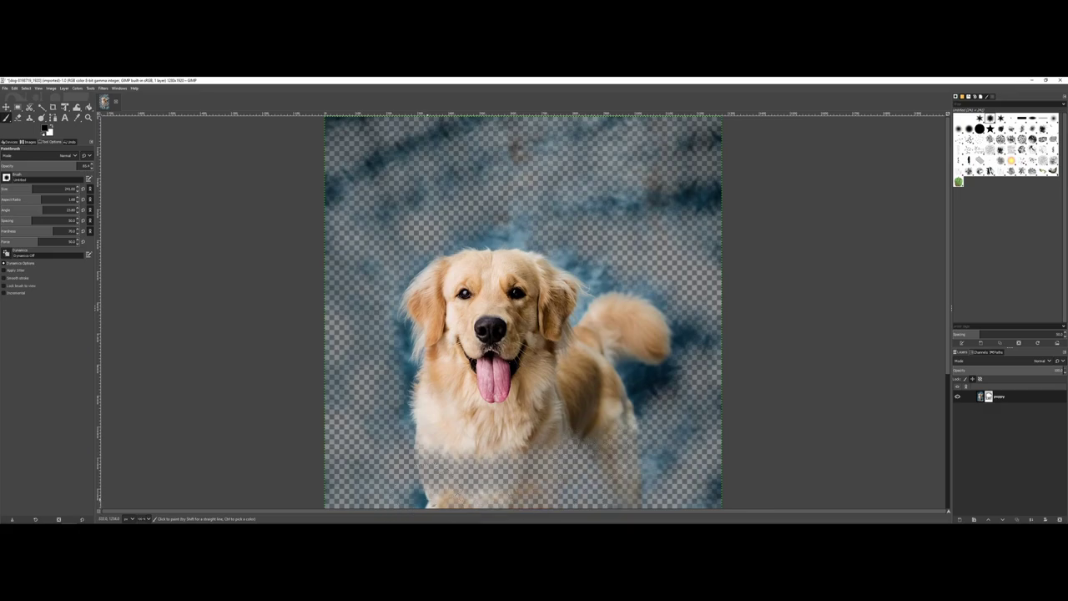
pyautogui.scroll(-5, 523, 311)
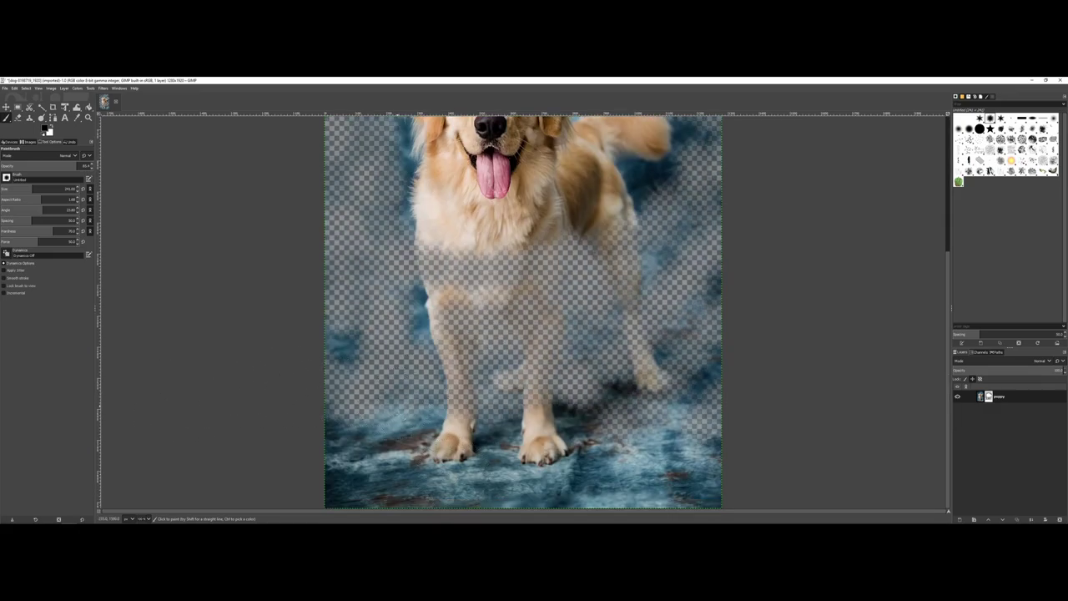
pyautogui.moveTo(391, 450); pyautogui.dragTo(601, 451)
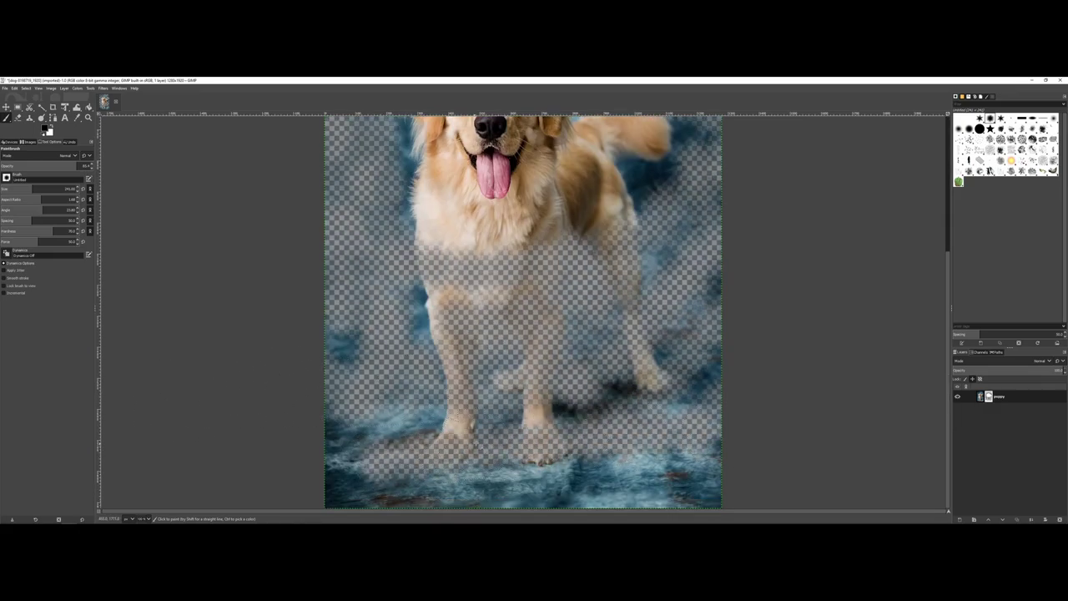
# - Undo the higher-opacity mask strokes over the dog's chest and front paws
pyautogui.hotkey('ctrl', 'z')
pyautogui.hotkey('ctrl', 'z')
pyautogui.hotkey('ctrl', 'z')
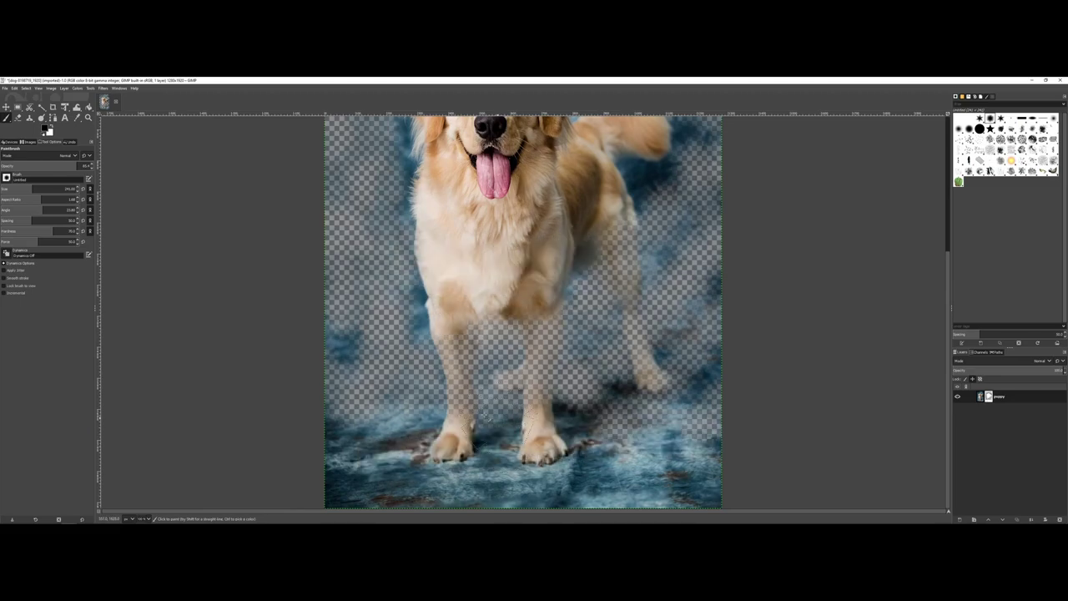
# - Lower the brush opacity to about a quarter and paint black on the mask over the dog's chest, front paws and floor
pyautogui.moveTo(75, 167)
pyautogui.mouseDown()
pyautogui.moveTo(3, 167)
pyautogui.moveTo(25, 171)
pyautogui.mouseUp()
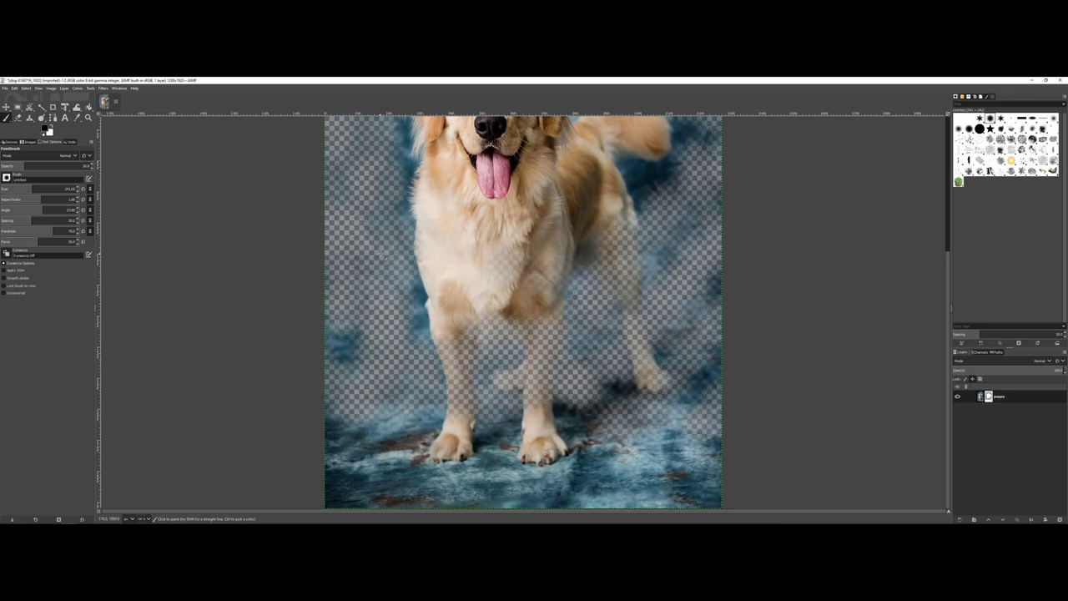
pyautogui.moveTo(446, 274)
pyautogui.mouseDown()
pyautogui.moveTo(500, 307)
pyautogui.moveTo(413, 313)
pyautogui.mouseUp()
pyautogui.moveTo(384, 442)
pyautogui.mouseDown()
pyautogui.moveTo(575, 442)
pyautogui.moveTo(367, 472)
pyautogui.moveTo(559, 459)
pyautogui.moveTo(590, 482)
pyautogui.moveTo(697, 473)
pyautogui.mouseUp()
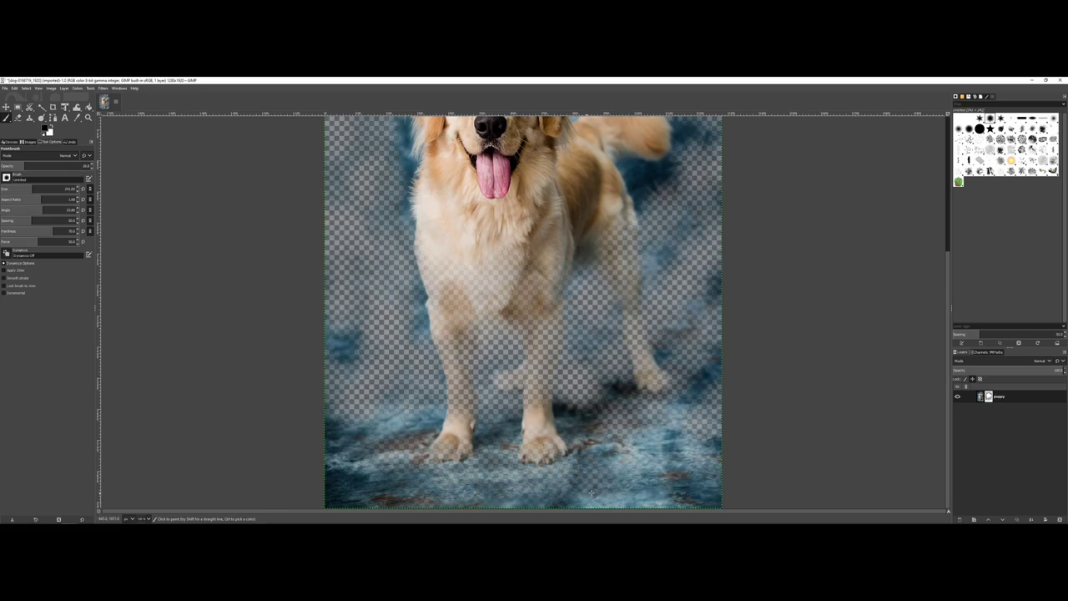
# - Paint black on the mask over the photo's lower-left floor, and disable and re-enable the layer mask to compare
pyautogui.moveTo(361, 442)
pyautogui.mouseDown()
pyautogui.moveTo(352, 472)
pyautogui.moveTo(390, 501)
pyautogui.moveTo(359, 498)
pyautogui.mouseUp()
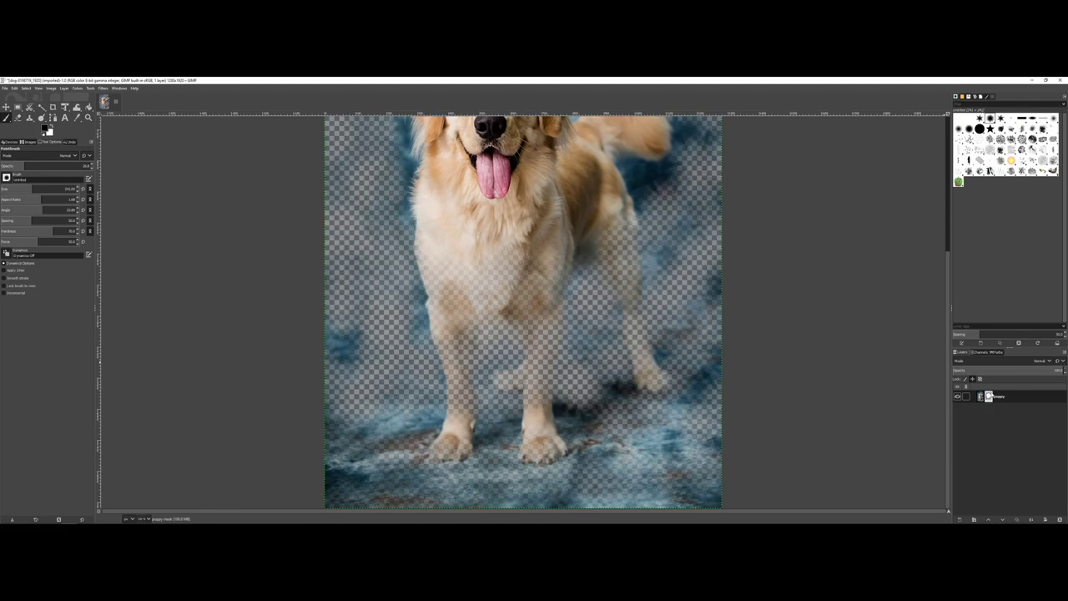
pyautogui.rightClick(989, 396)
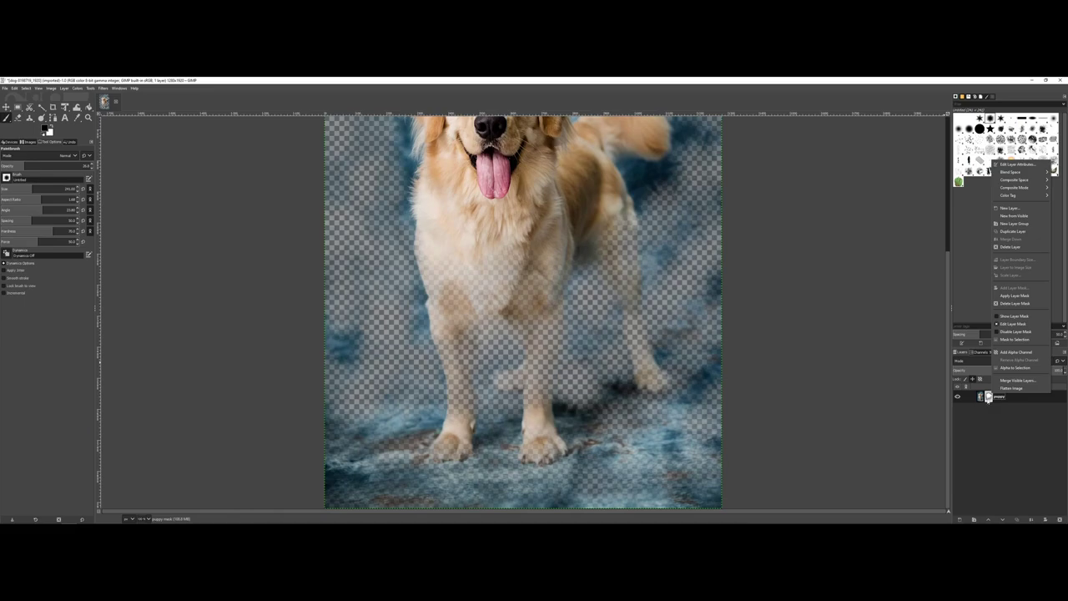
pyautogui.click(998, 332)
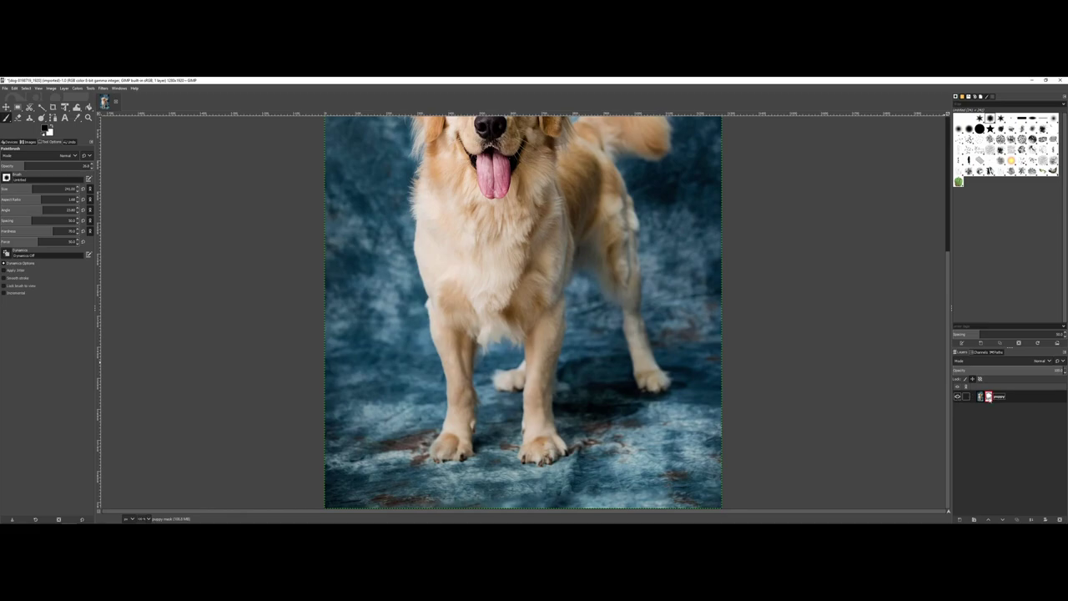
pyautogui.rightClick(988, 398)
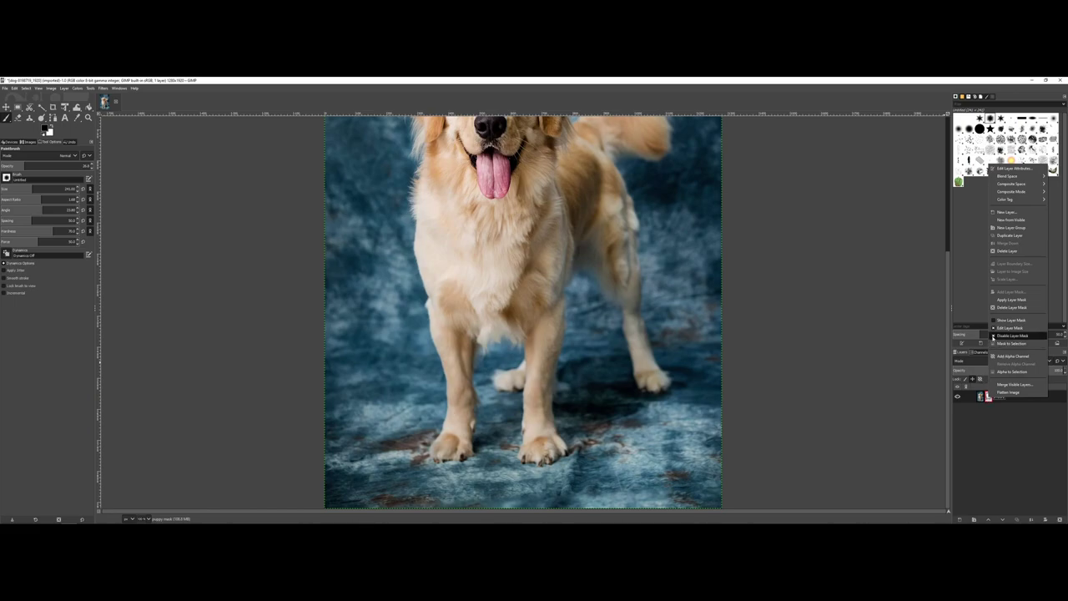
pyautogui.click(1012, 335)
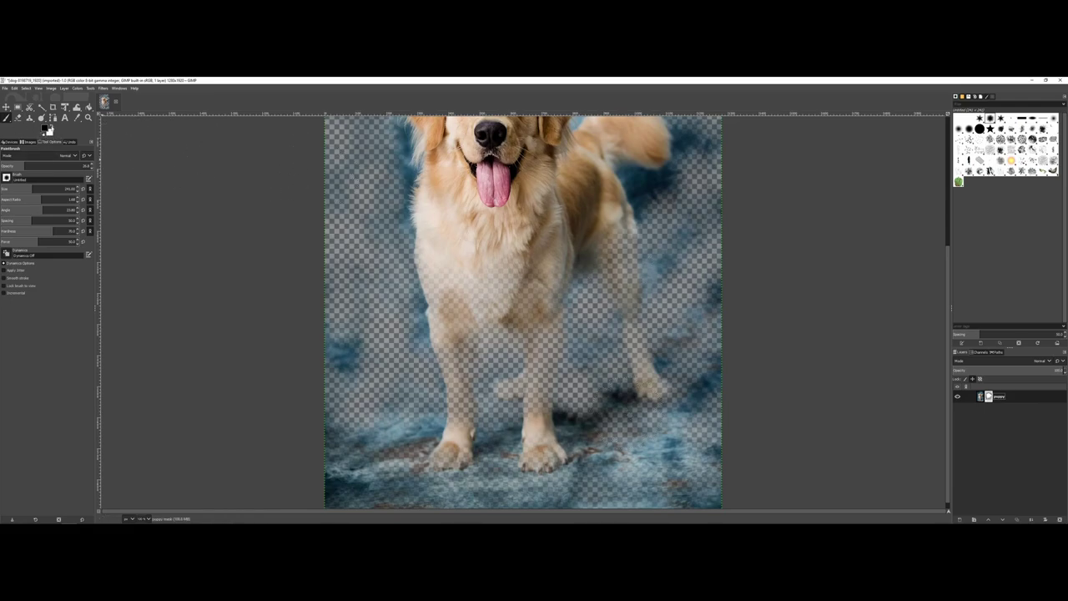
# - Swap the foreground to white, paint on the mask over the dog's front and hind legs, and raise the brush opacity slightly
pyautogui.click(51, 124)
pyautogui.moveTo(451, 311)
pyautogui.mouseDown()
pyautogui.moveTo(478, 297)
pyautogui.moveTo(501, 368)
pyautogui.moveTo(455, 433)
pyautogui.moveTo(518, 415)
pyautogui.moveTo(567, 376)
pyautogui.moveTo(563, 416)
pyautogui.mouseUp()
pyautogui.moveTo(635, 288)
pyautogui.mouseDown()
pyautogui.moveTo(651, 334)
pyautogui.moveTo(627, 368)
pyautogui.moveTo(627, 390)
pyautogui.moveTo(643, 334)
pyautogui.moveTo(618, 372)
pyautogui.mouseUp()
pyautogui.moveTo(660, 323); pyautogui.dragTo(646, 298)
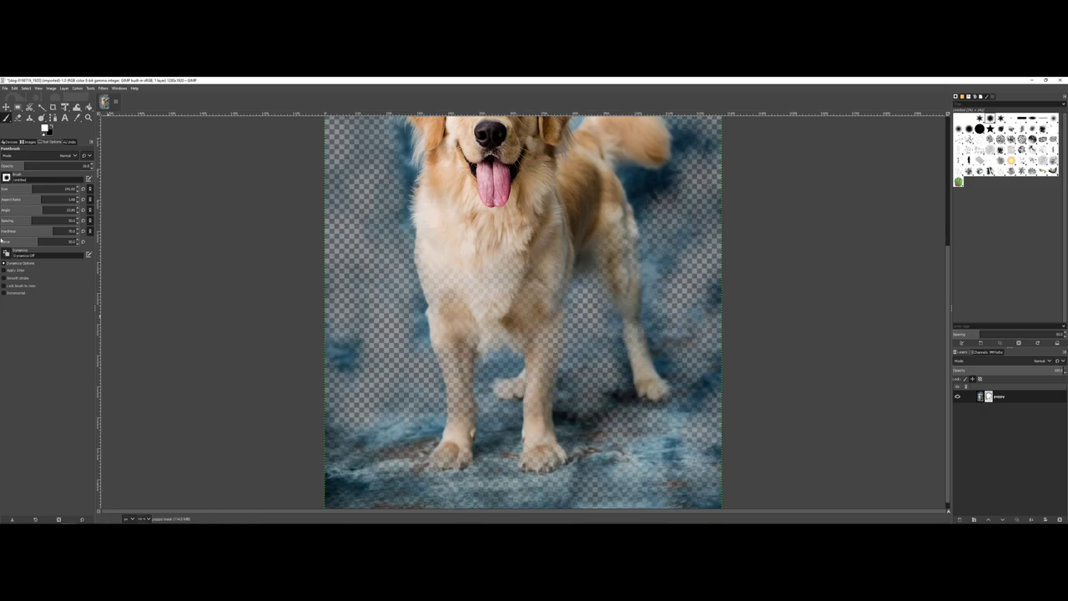
pyautogui.moveTo(24, 166); pyautogui.dragTo(28, 166)
pyautogui.scroll(5, 630, 237)
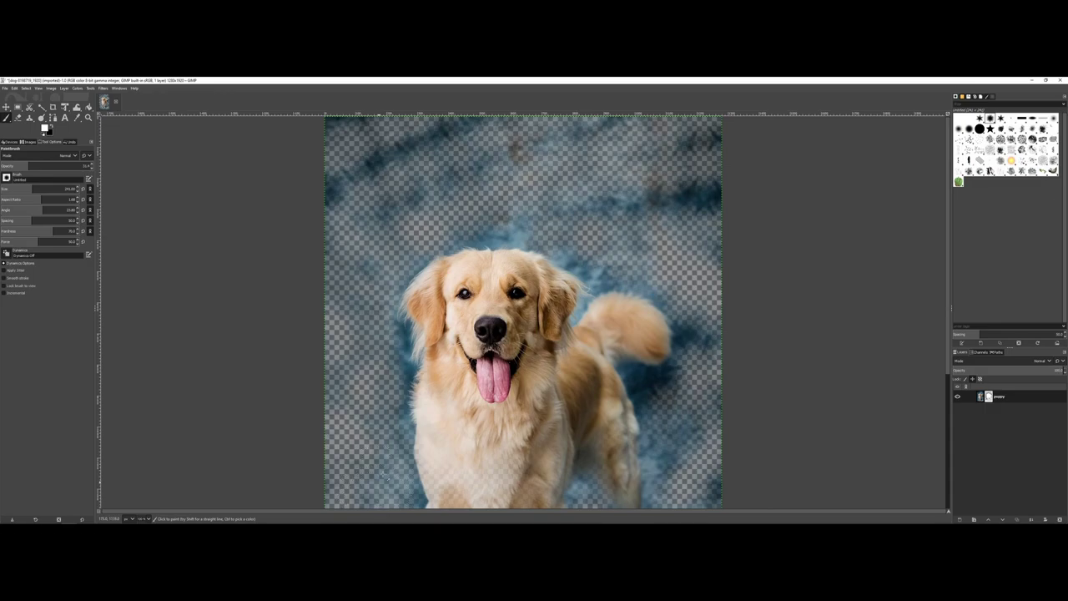
pyautogui.scroll(-5, 453, 329)
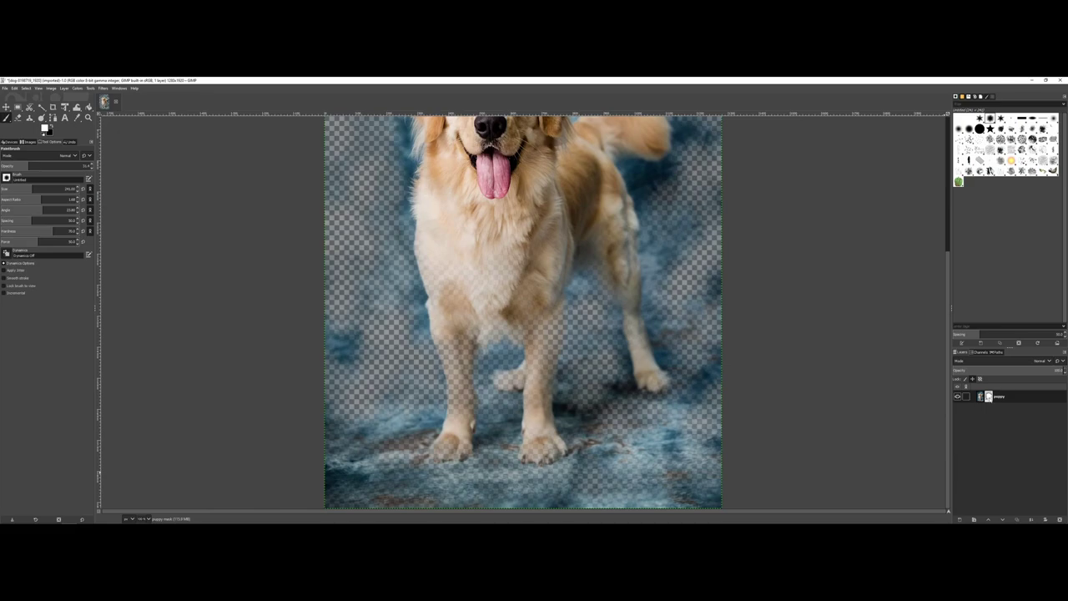
# - Delete the layer mask from the puppy layer
pyautogui.rightClick(989, 397)
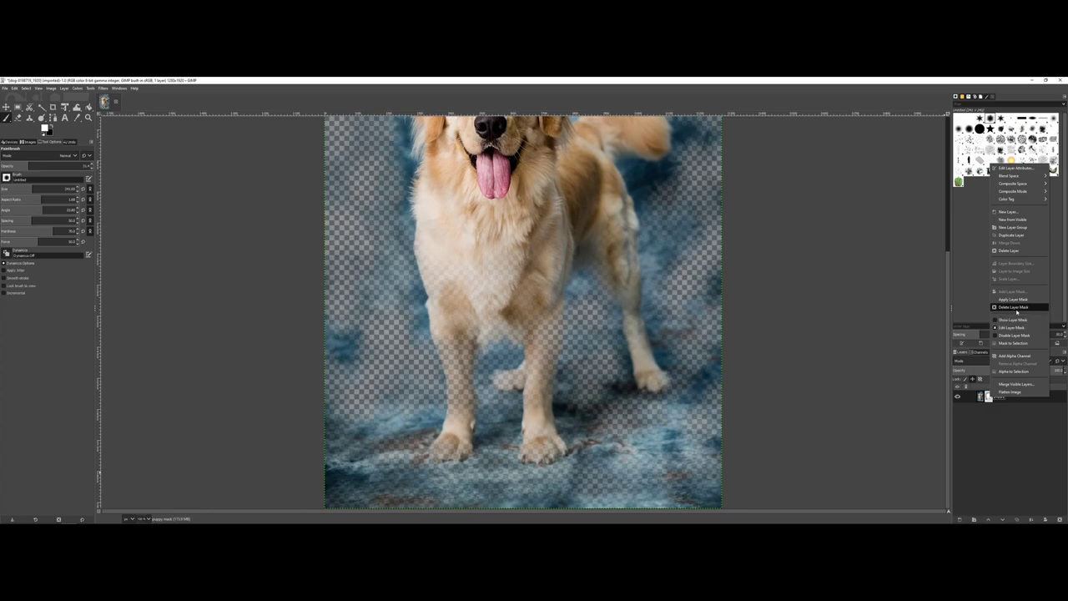
pyautogui.click(1017, 311)
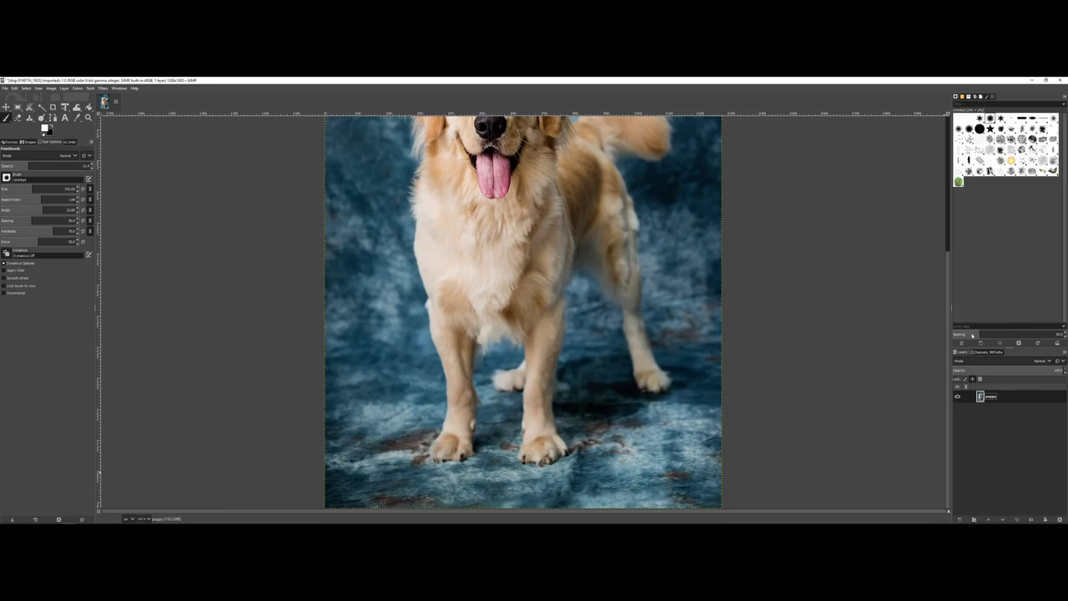
pyautogui.hotkey('ctrl', 'z')
pyautogui.hotkey('ctrl', 'z')
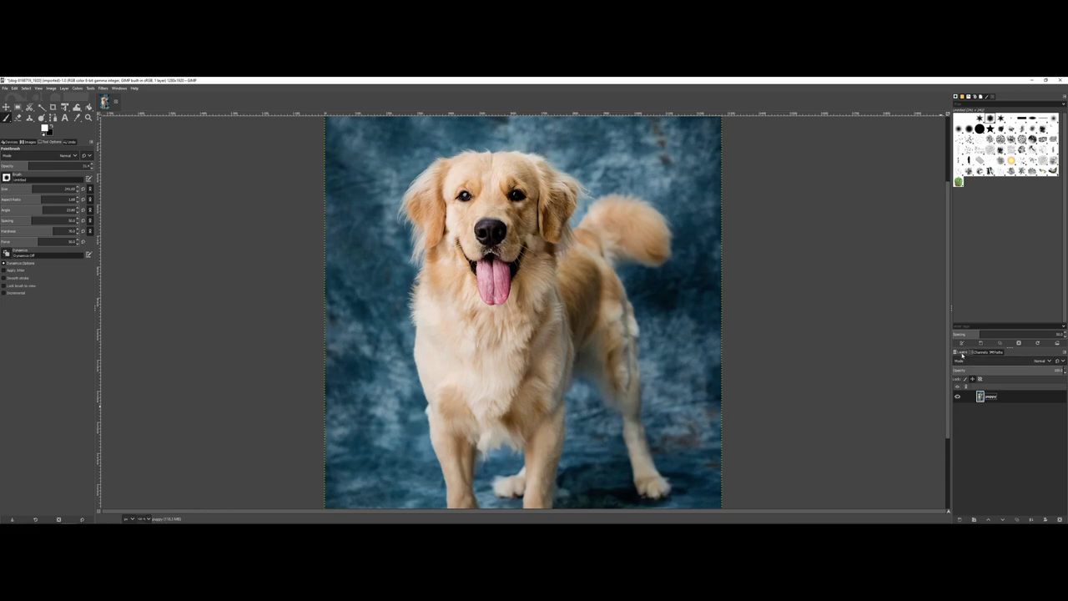
# - Toggle the visibility of the green, blue and red channels off and back on to examine each one's contribution
pyautogui.click(977, 352)
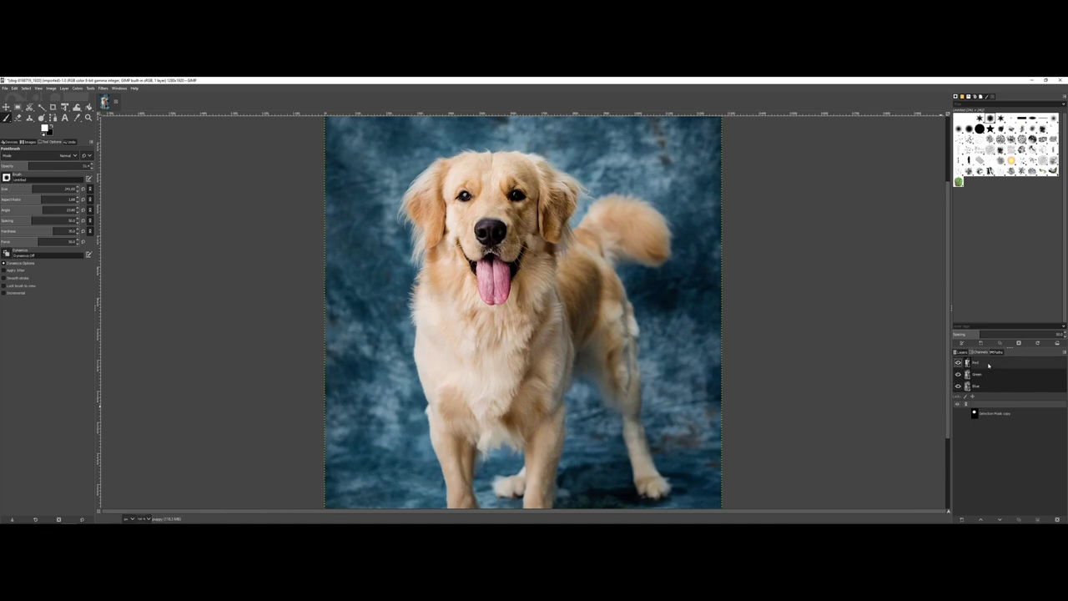
pyautogui.click(958, 374)
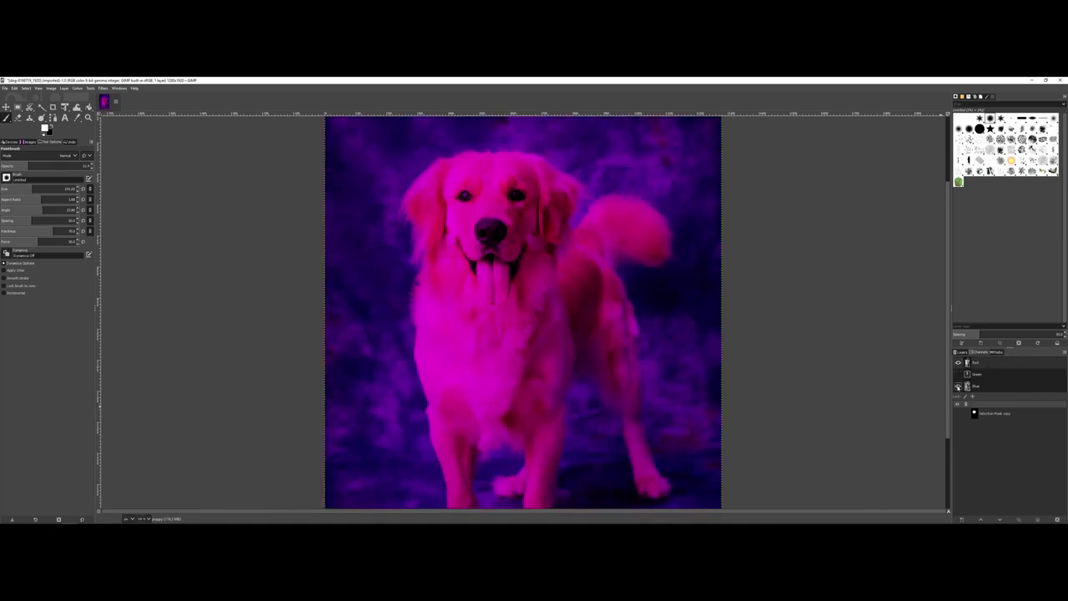
pyautogui.click(958, 385)
pyautogui.click(958, 386)
pyautogui.click(958, 374)
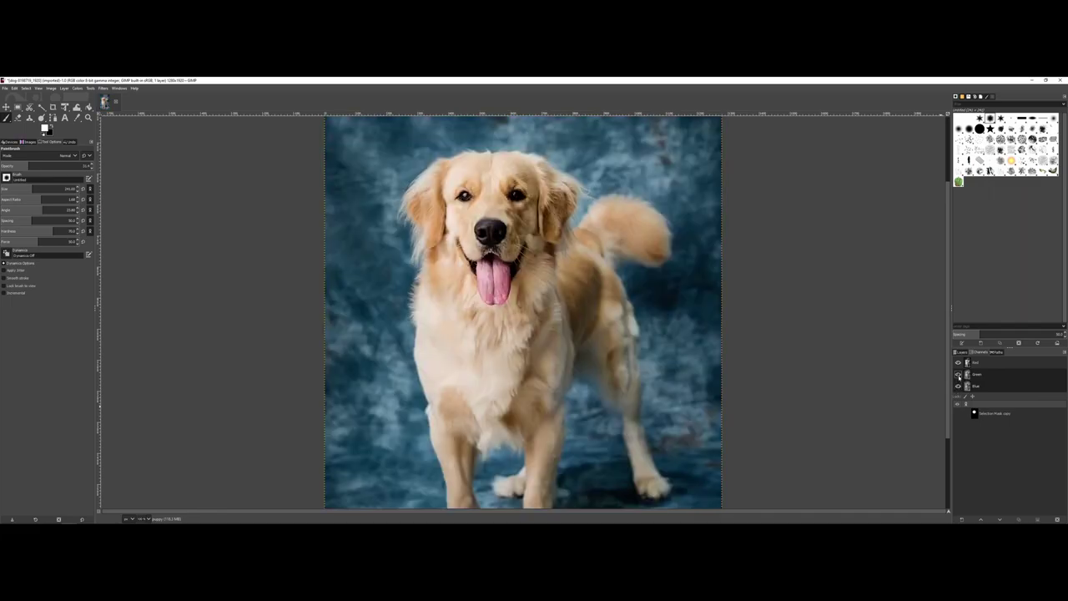
pyautogui.click(958, 362)
pyautogui.click(958, 362)
# - Delete the Selection Mask copy channel
pyautogui.click(993, 415)
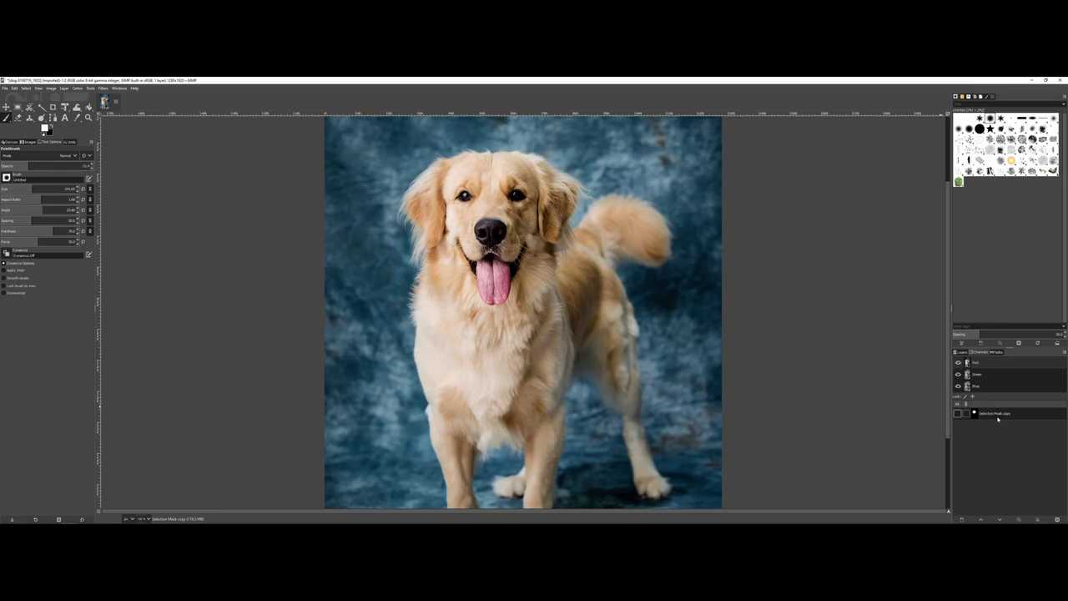
pyautogui.rightClick(998, 419)
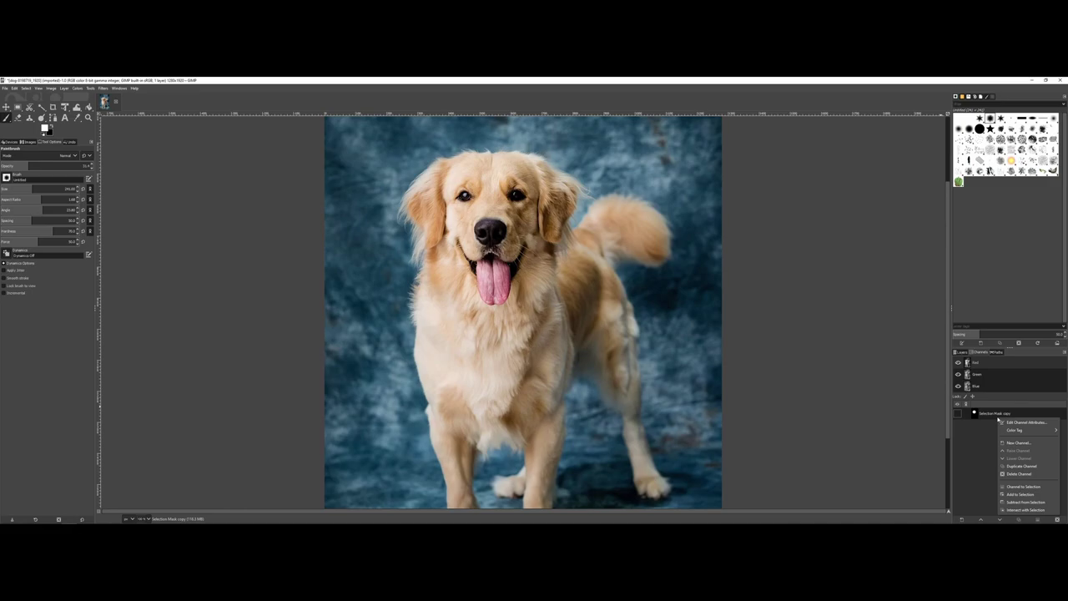
pyautogui.click(1011, 473)
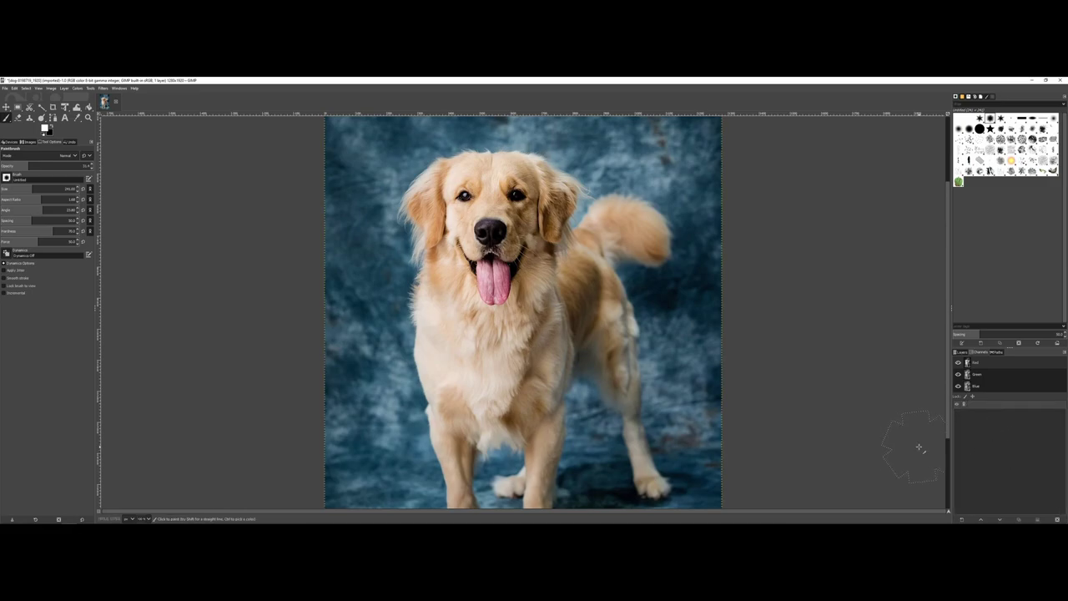
# - Enable feathered edges for Fuzzy Select and try selections on the dog's face and front legs, ending with one sampled at the hind leg
pyautogui.click(41, 107)
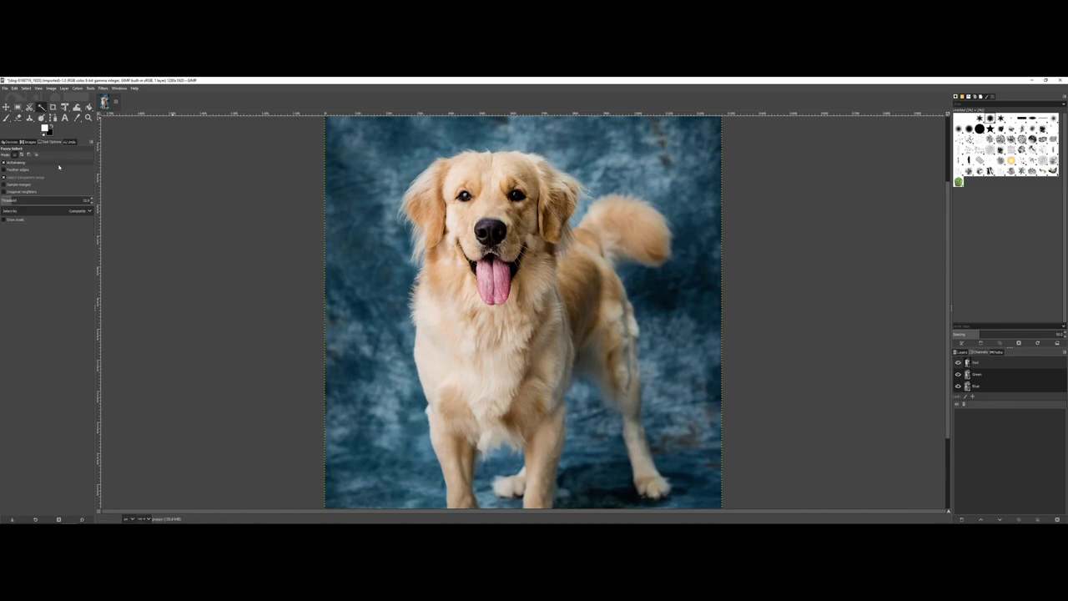
pyautogui.click(16, 170)
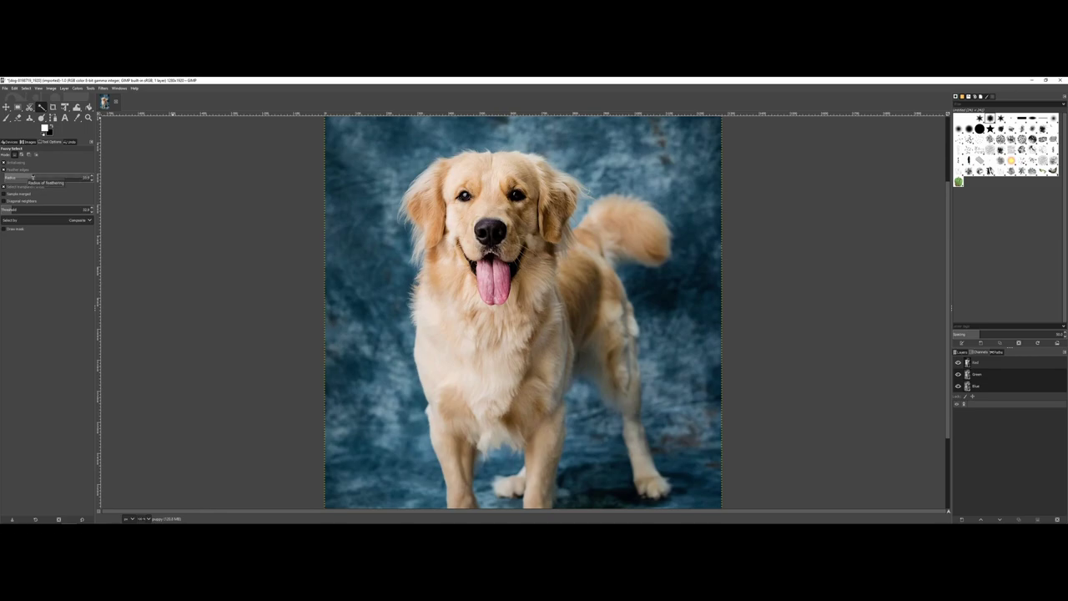
pyautogui.click(452, 224)
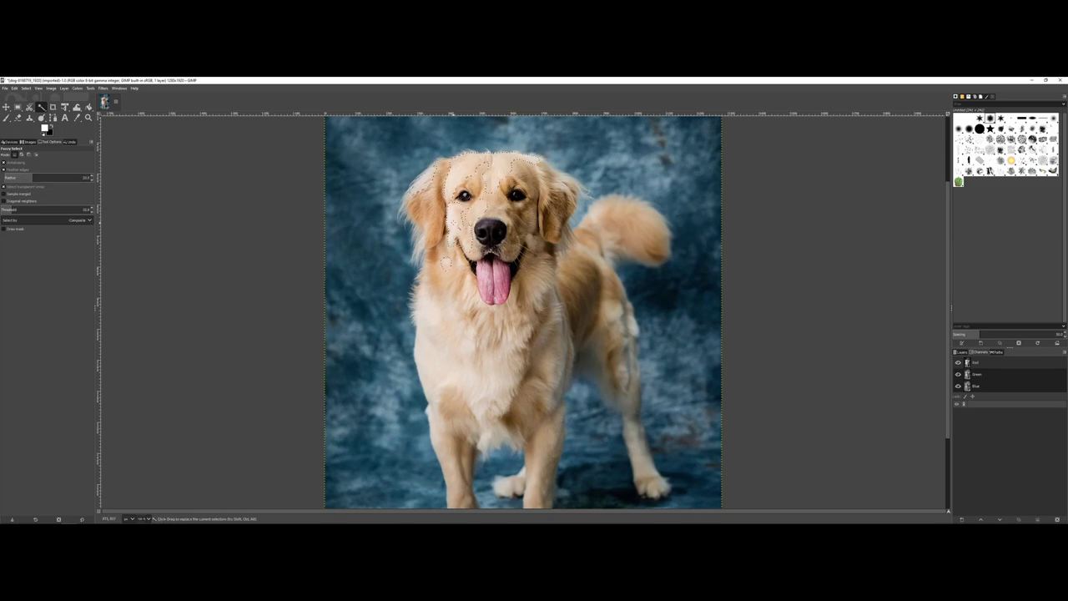
pyautogui.moveTo(472, 224); pyautogui.dragTo(477, 230)
pyautogui.moveTo(471, 420); pyautogui.dragTo(550, 420)
pyautogui.moveTo(633, 411); pyautogui.dragTo(633, 417)
pyautogui.scroll(3, 632, 415)
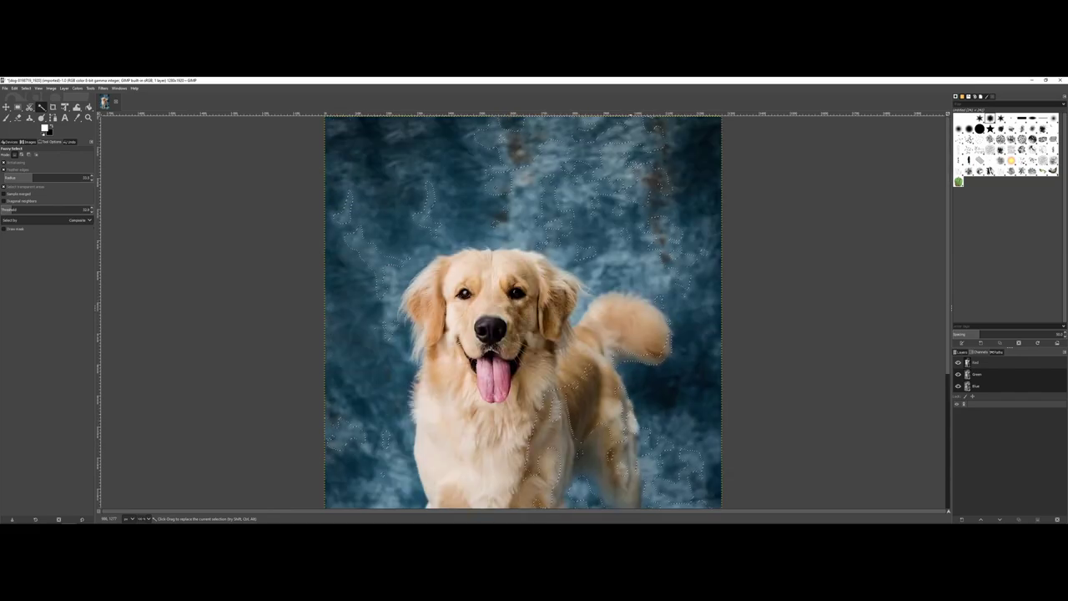
pyautogui.scroll(-6, 631, 416)
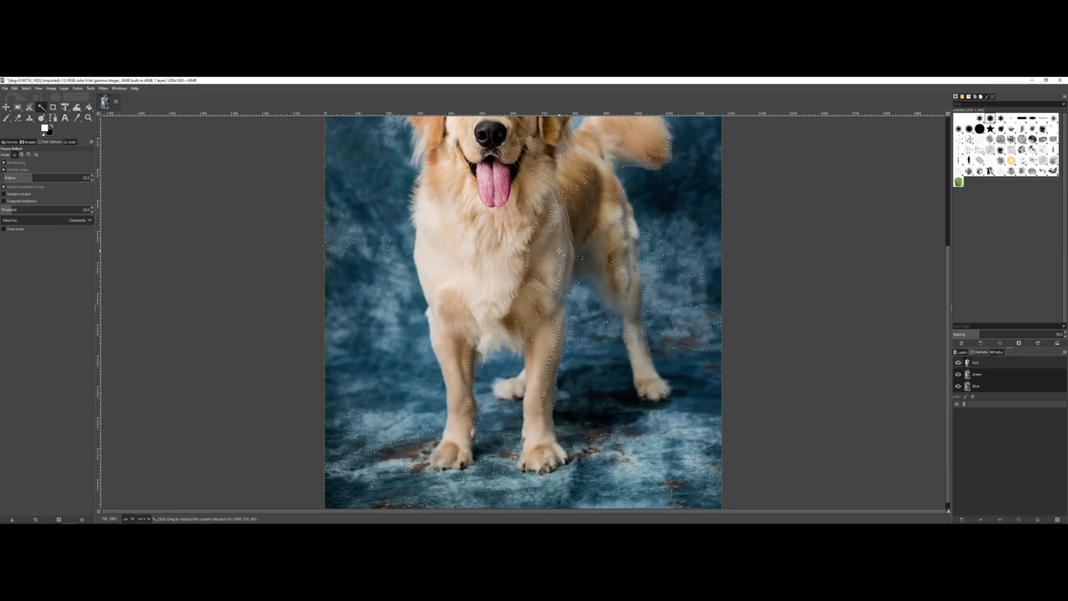
# - Create a channel named FuzzySelection that is initialized from the current selection
pyautogui.click(960, 519)
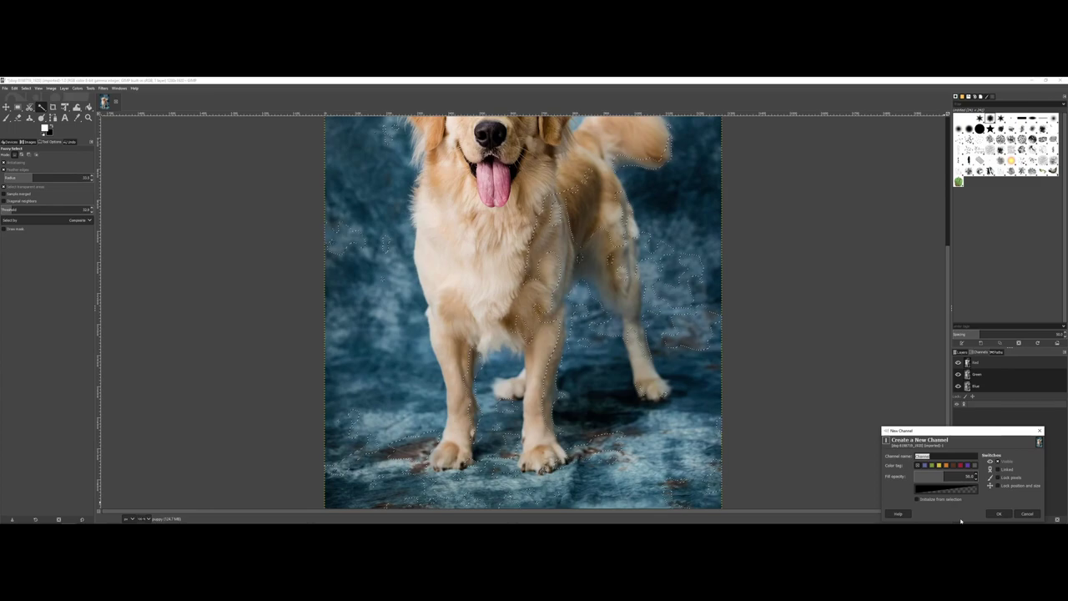
pyautogui.moveTo(923, 433); pyautogui.dragTo(746, 272)
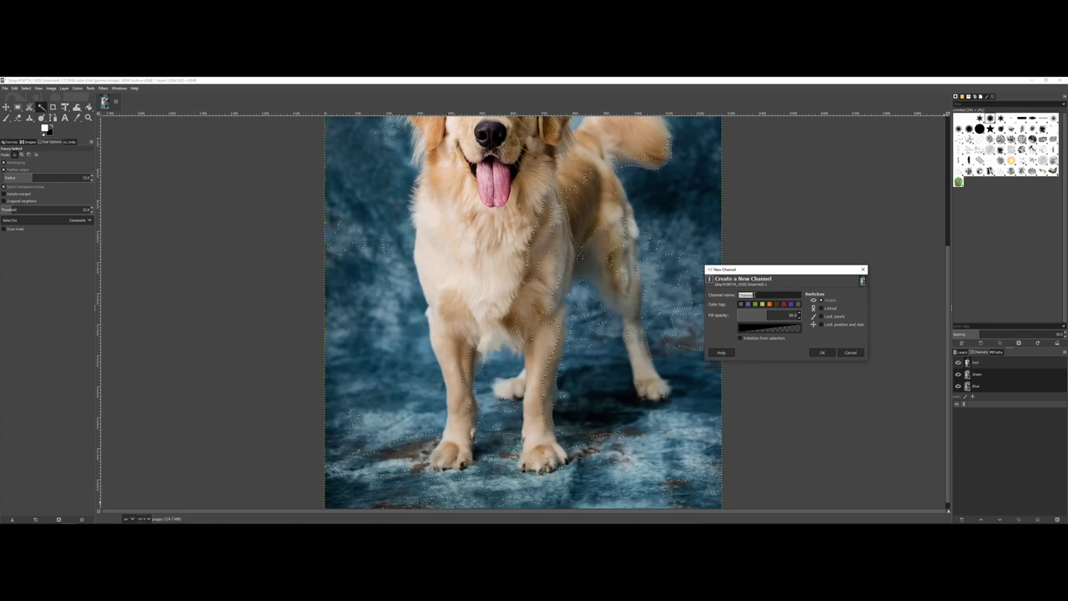
pyautogui.write('FuzzySelection')
pyautogui.click(740, 338)
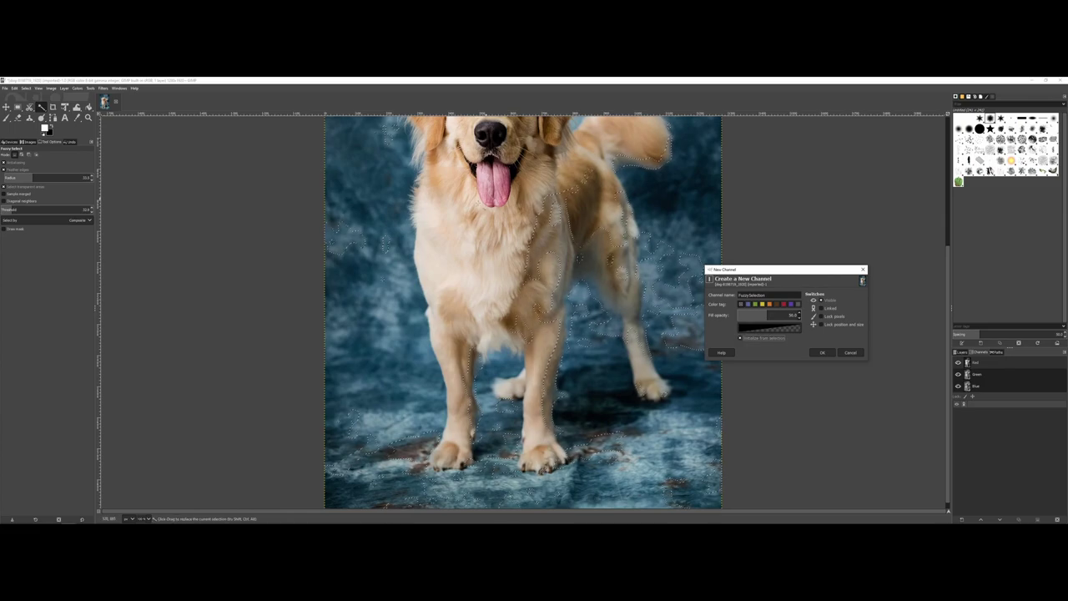
pyautogui.click(820, 353)
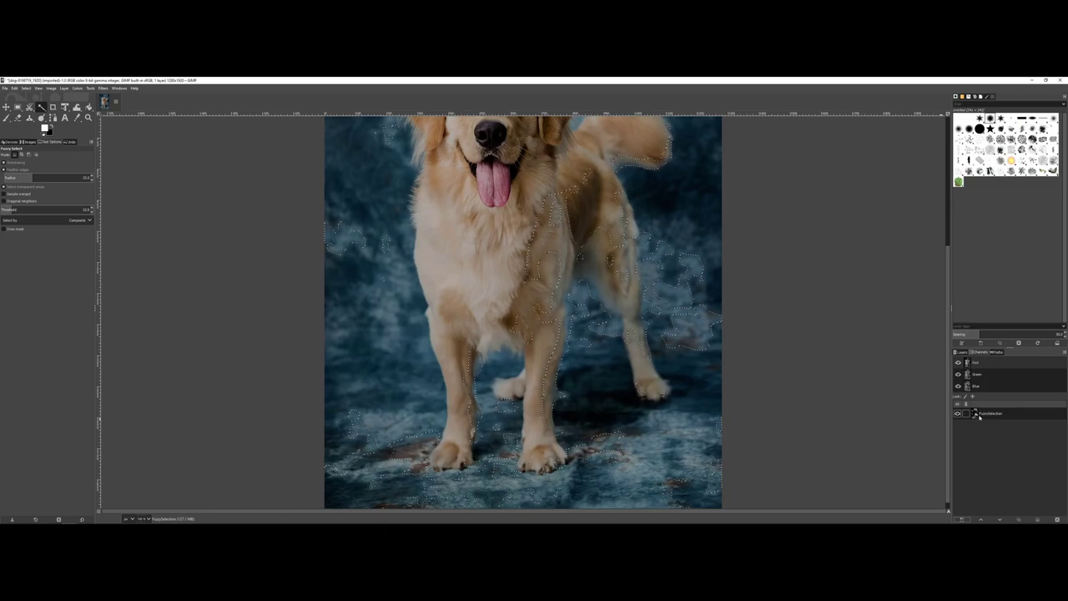
# - Clear the selection and make the puppy layer active
pyautogui.scroll(5, 895, 429)
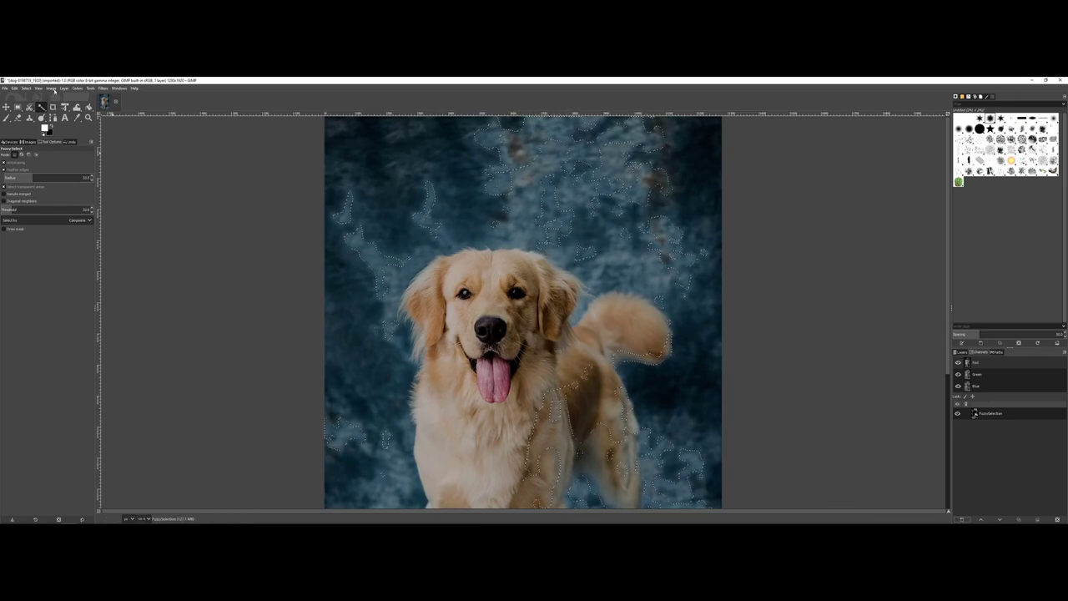
pyautogui.click(26, 88)
pyautogui.click(37, 104)
pyautogui.click(958, 352)
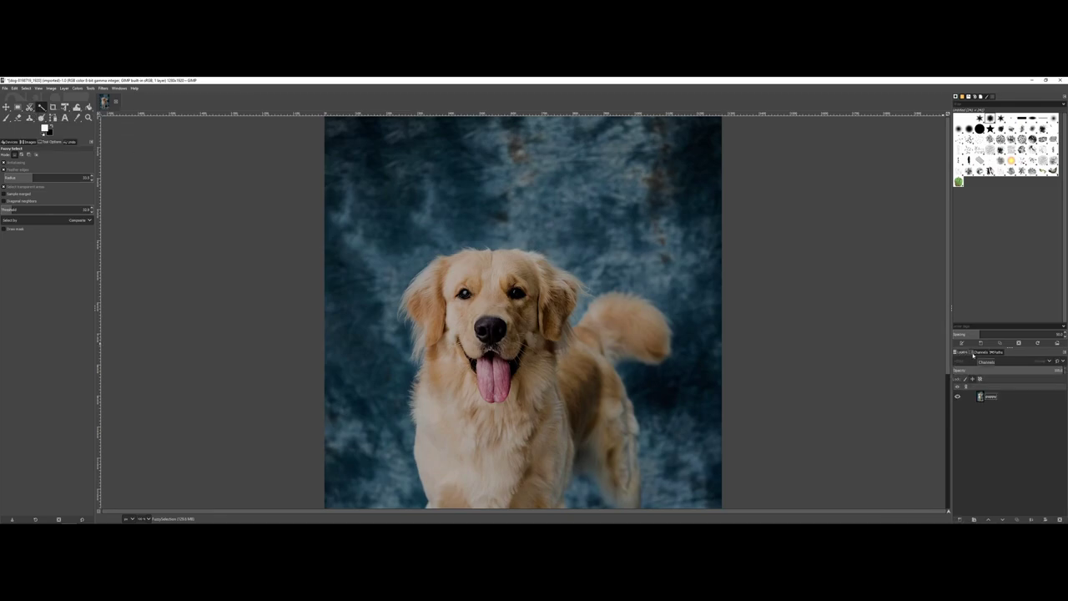
pyautogui.click(981, 397)
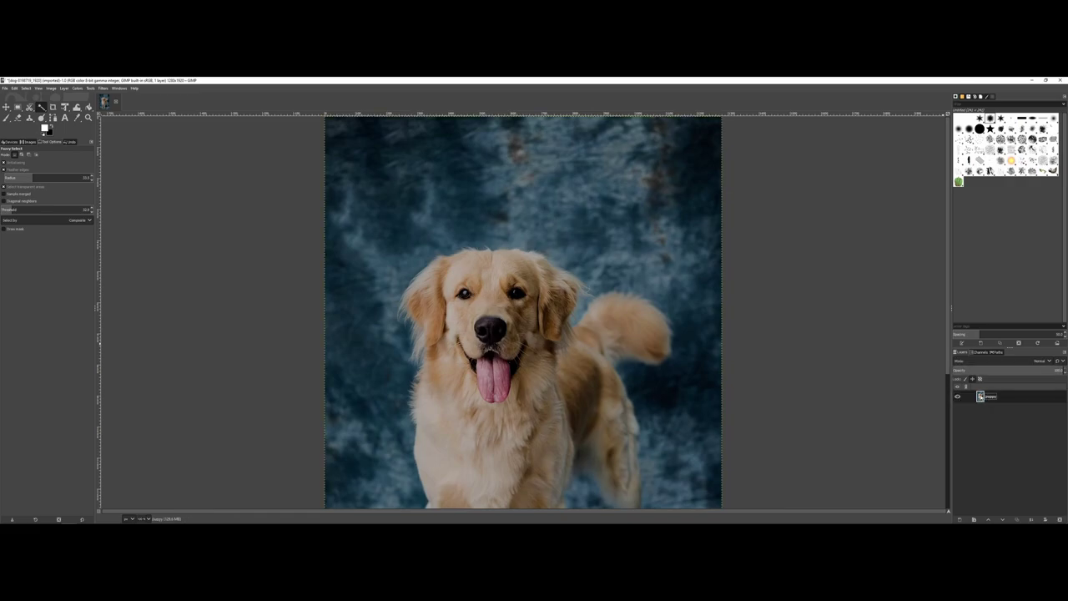
# - Add a layer mask to the puppy layer, initialized from the FuzzySelection channel
pyautogui.rightClick(990, 398)
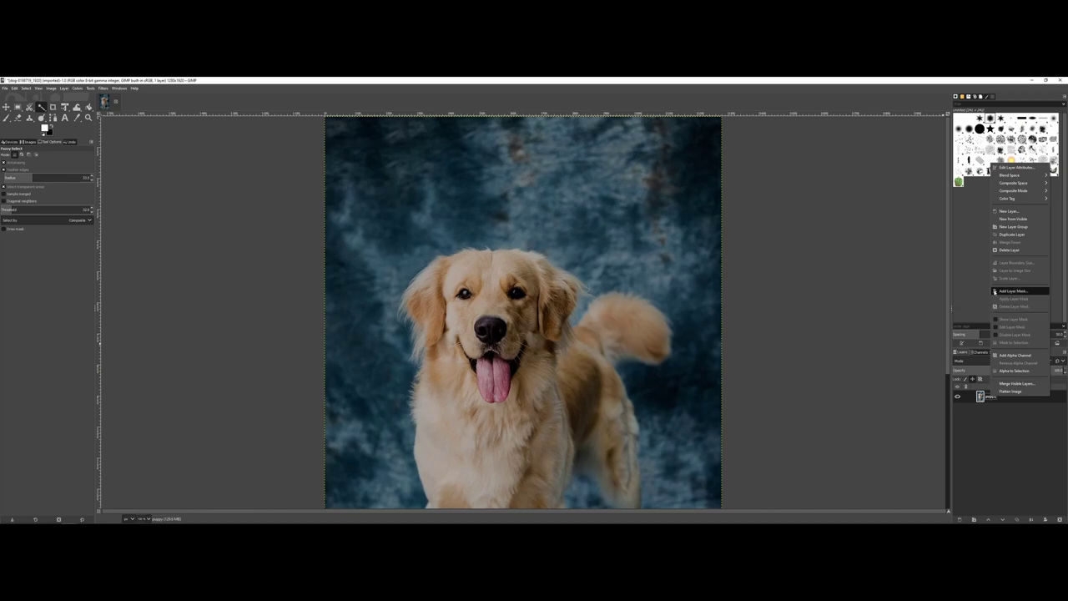
pyautogui.click(994, 291)
pyautogui.moveTo(978, 241); pyautogui.dragTo(537, 252)
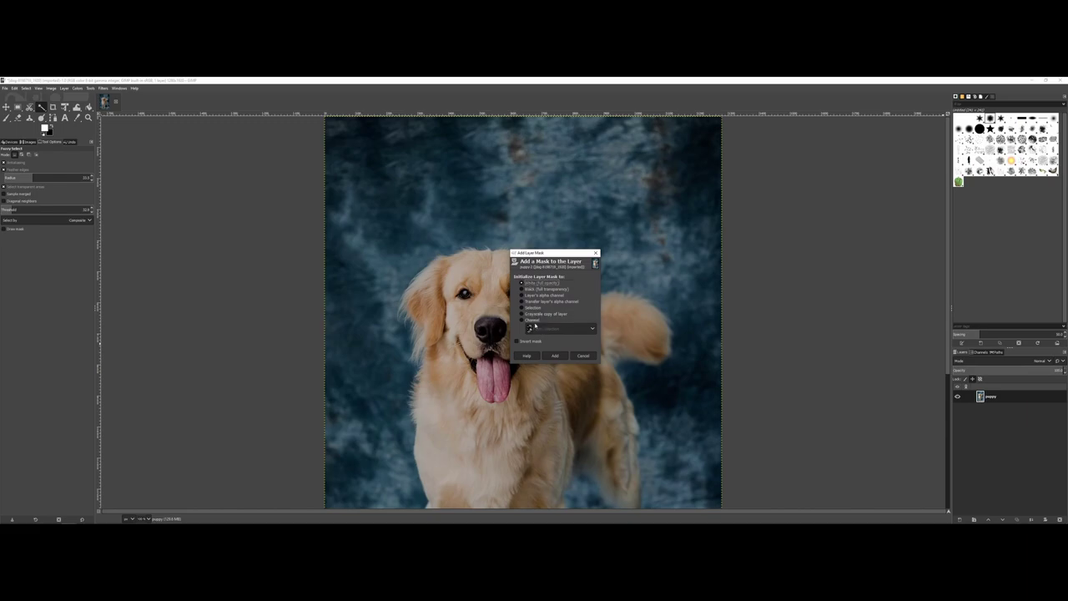
pyautogui.click(532, 320)
pyautogui.click(540, 330)
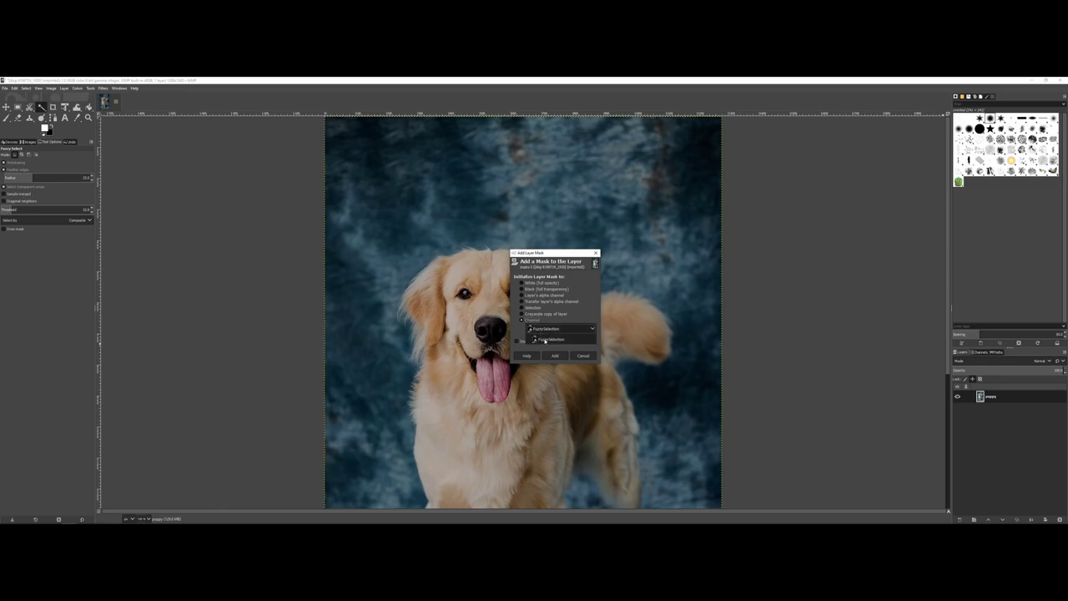
pyautogui.click(546, 339)
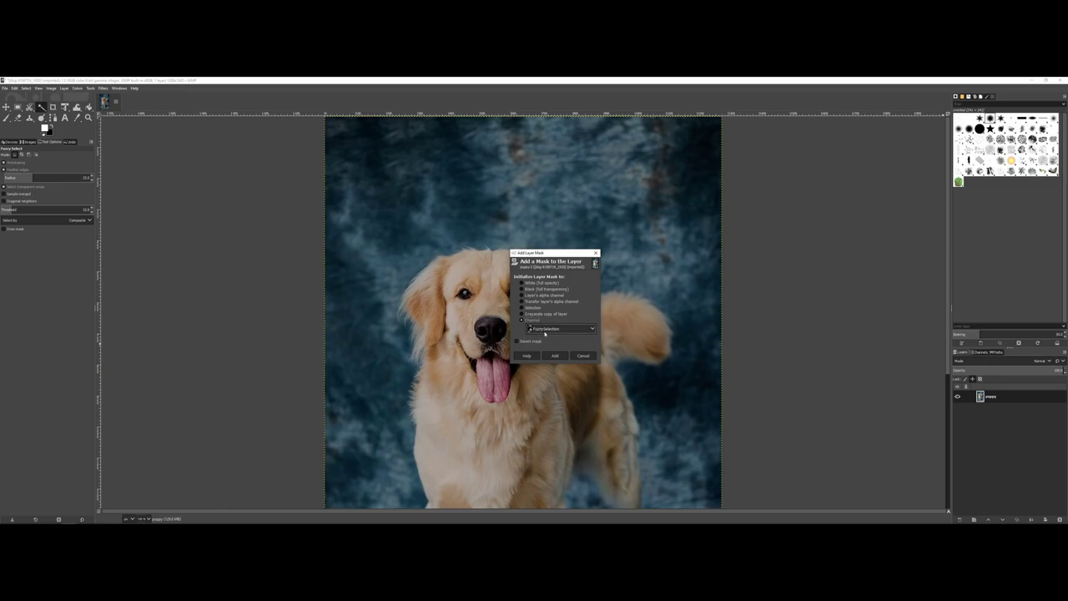
pyautogui.click(555, 356)
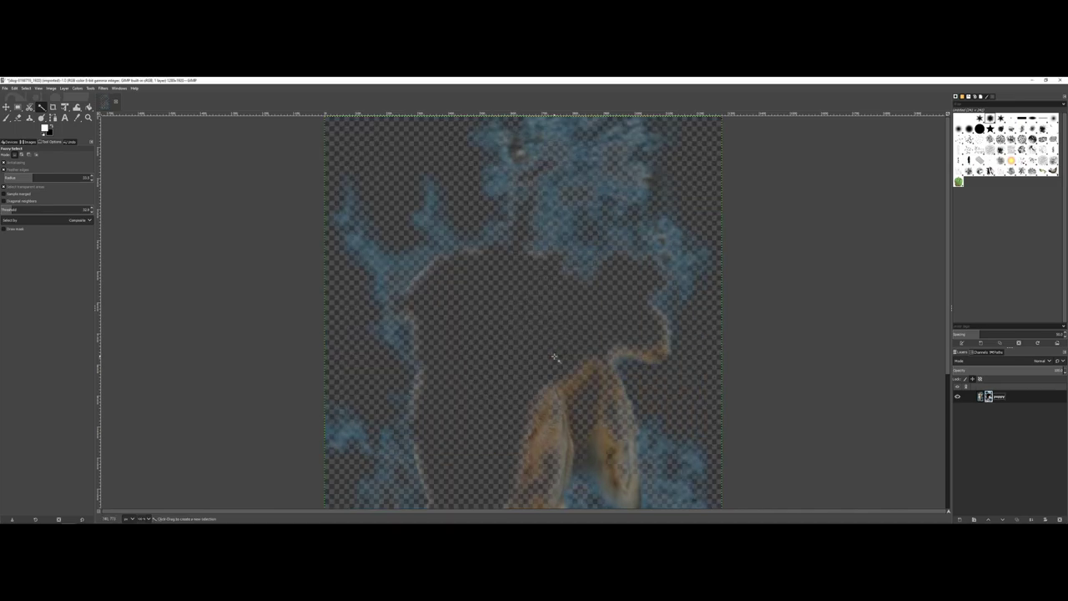
# - Review the masked result over the whole image and delete the layer mask from the puppy layer
pyautogui.scroll(-5, 549, 312)
pyautogui.scroll(5, 546, 310)
pyautogui.rightClick(988, 397)
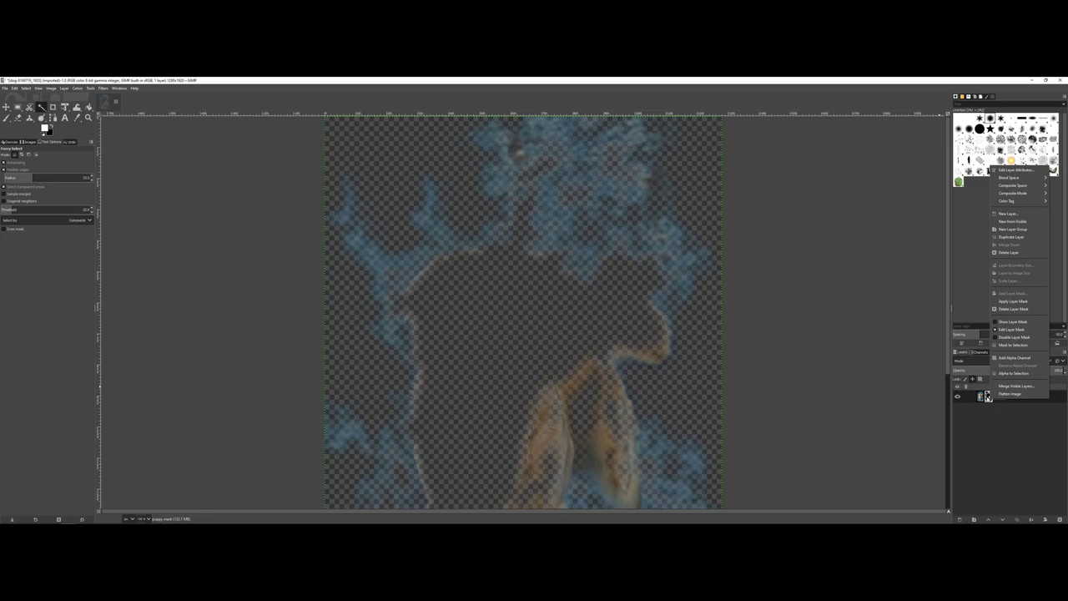
pyautogui.click(993, 330)
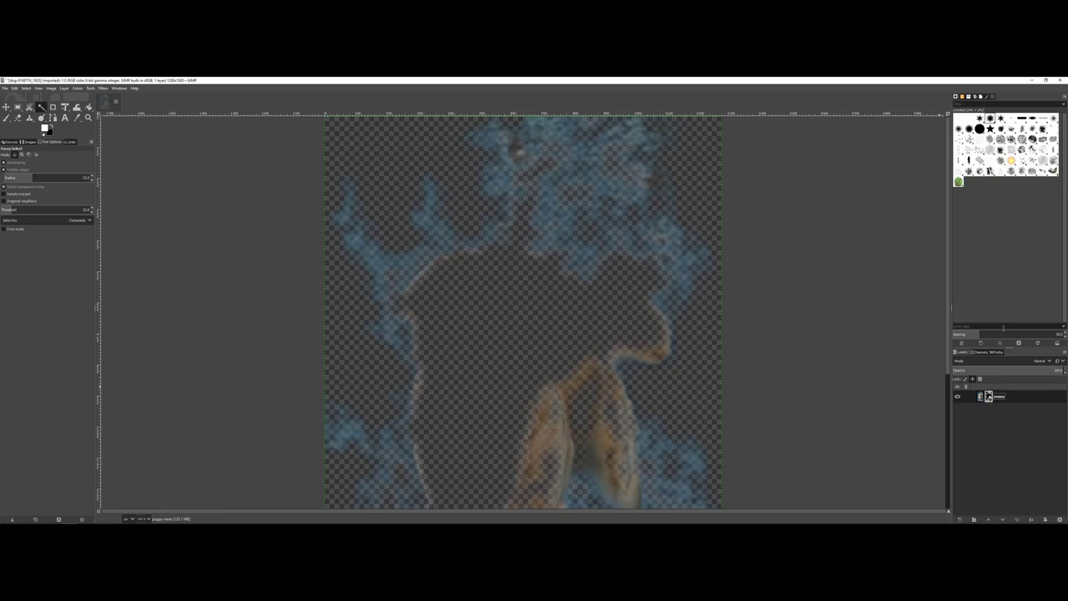
pyautogui.rightClick(988, 397)
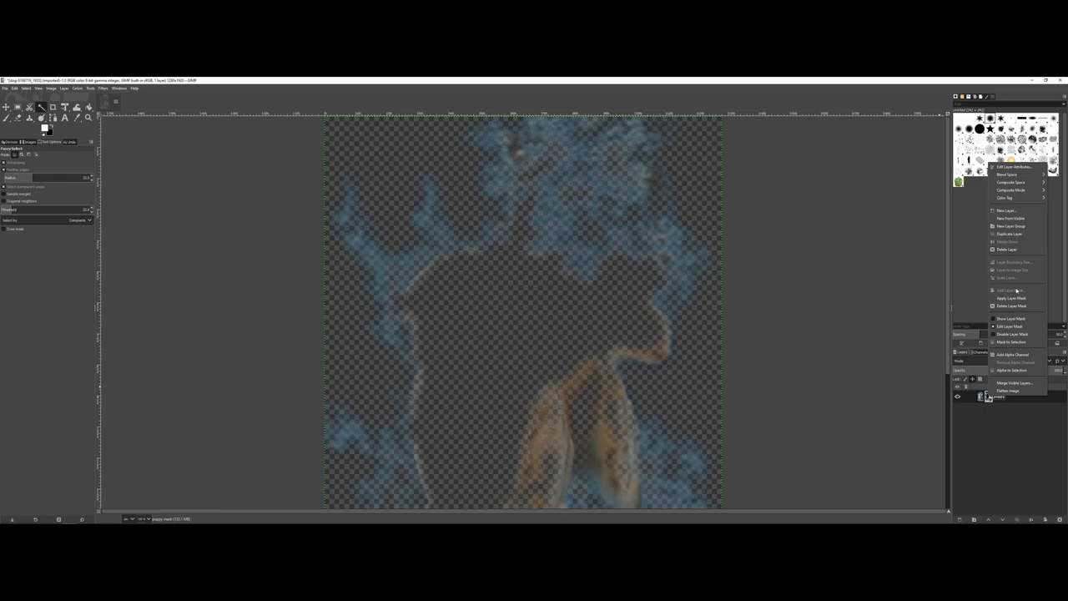
pyautogui.click(1013, 305)
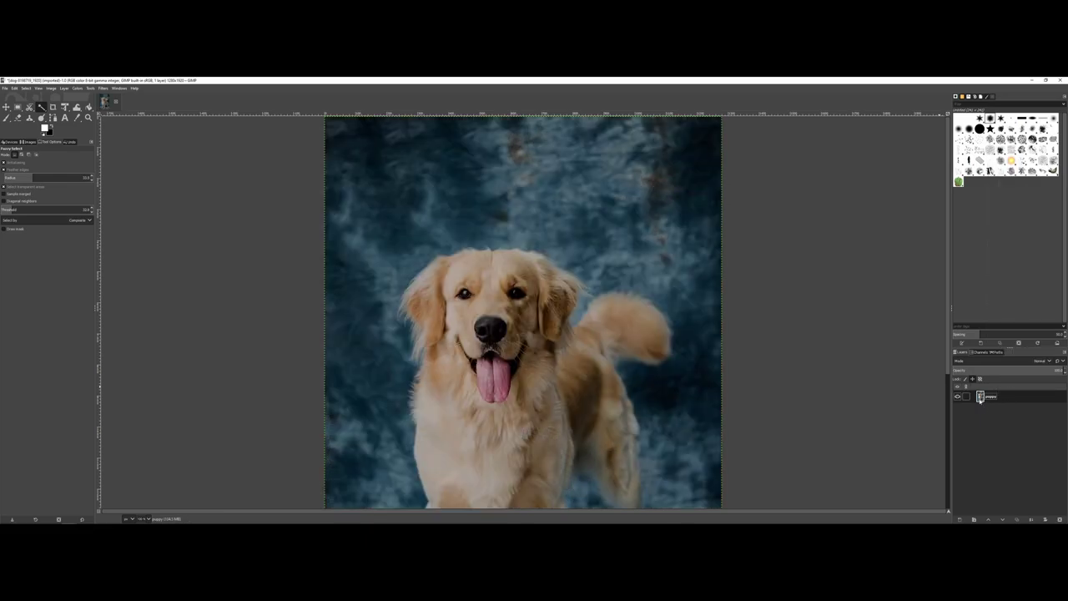
# - Add a layer mask to the puppy layer, initialized from the FuzzySelection channel with the mask inverted
pyautogui.rightClick(980, 396)
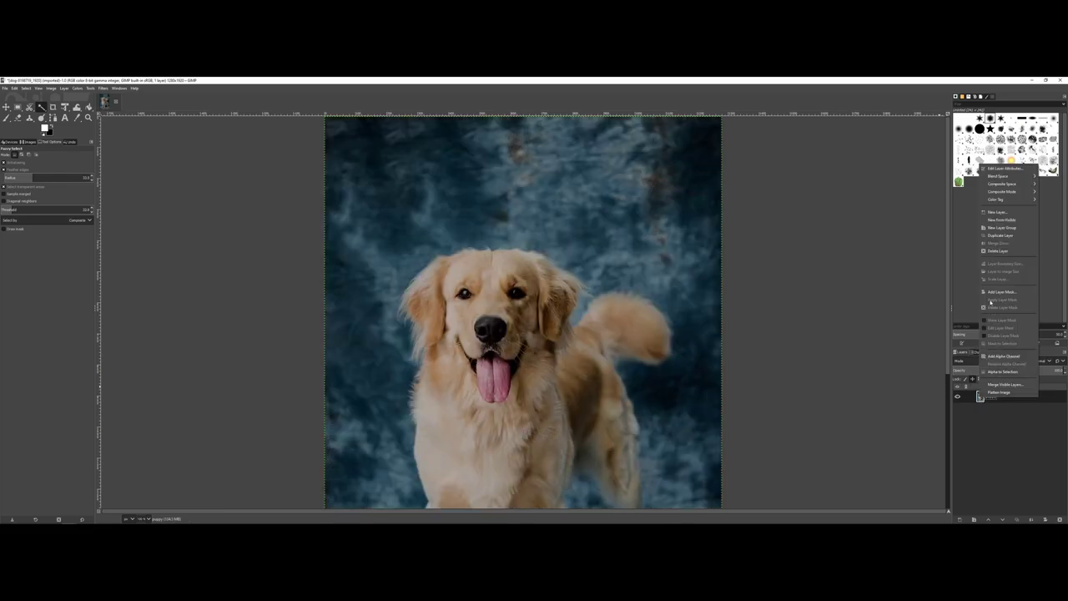
pyautogui.click(993, 292)
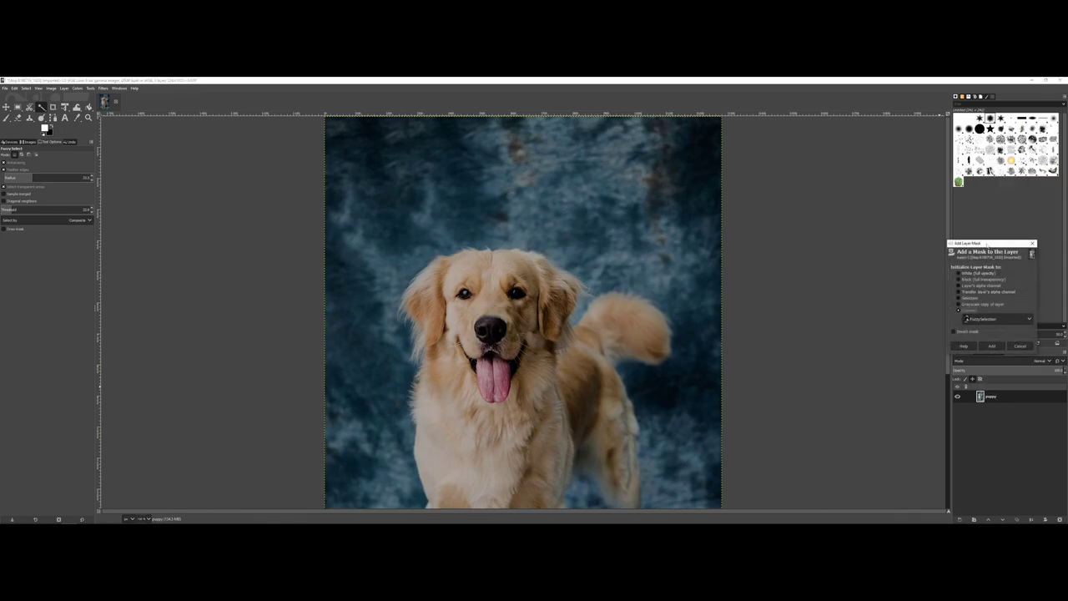
pyautogui.moveTo(987, 244); pyautogui.dragTo(665, 272)
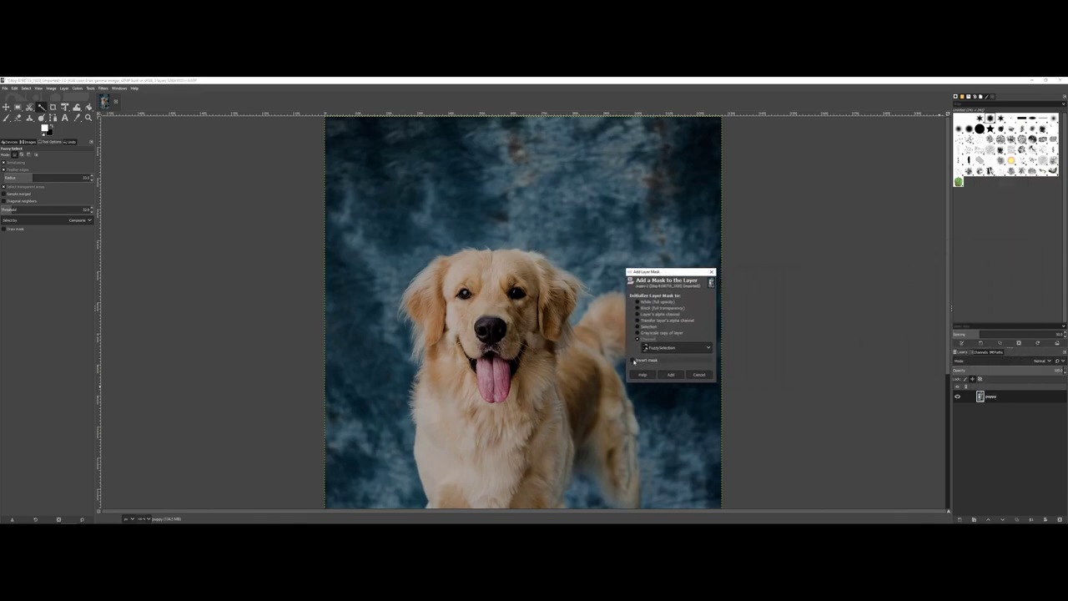
pyautogui.click(633, 361)
pyautogui.click(672, 374)
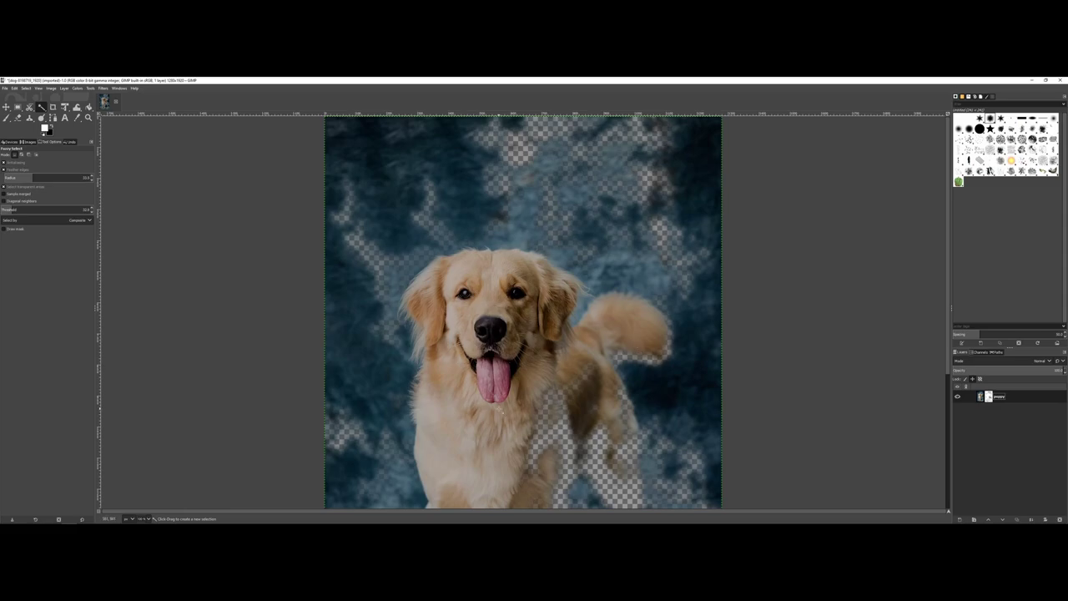
# - Switch to the Paintbrush, raise its opacity and paint white on the mask to restore the edge beneath the dog's tail
pyautogui.scroll(-5, 500, 411)
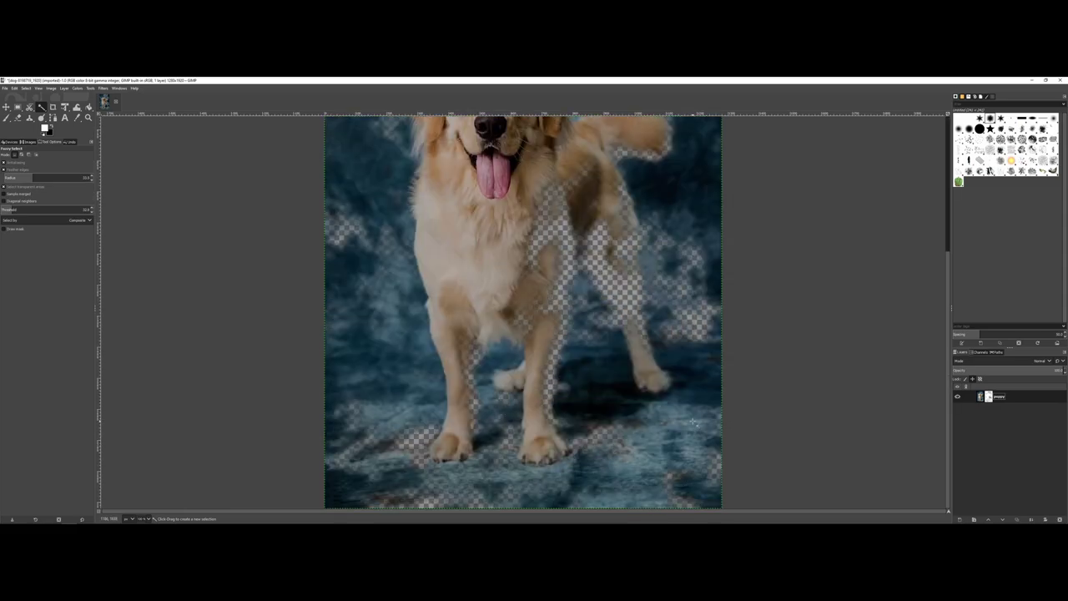
pyautogui.scroll(5, 692, 421)
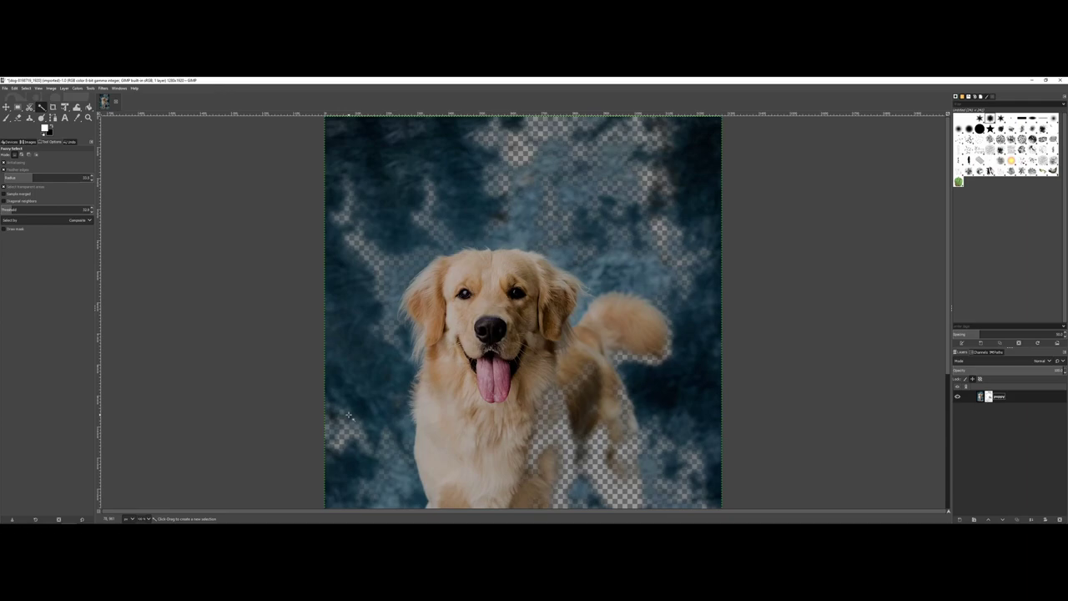
pyautogui.scroll(-5, 359, 422)
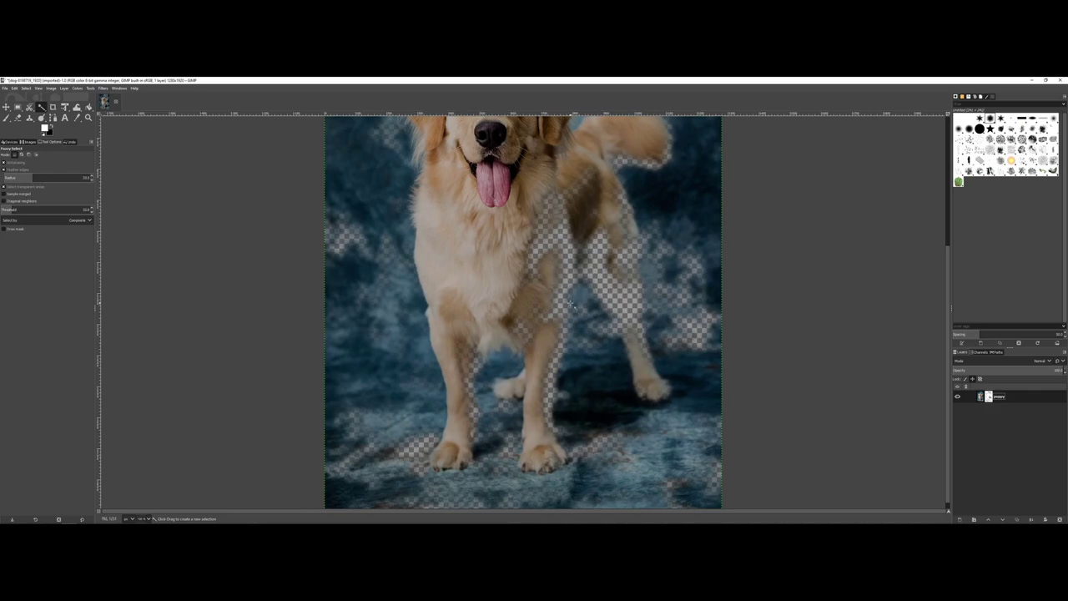
pyautogui.scroll(5, 554, 178)
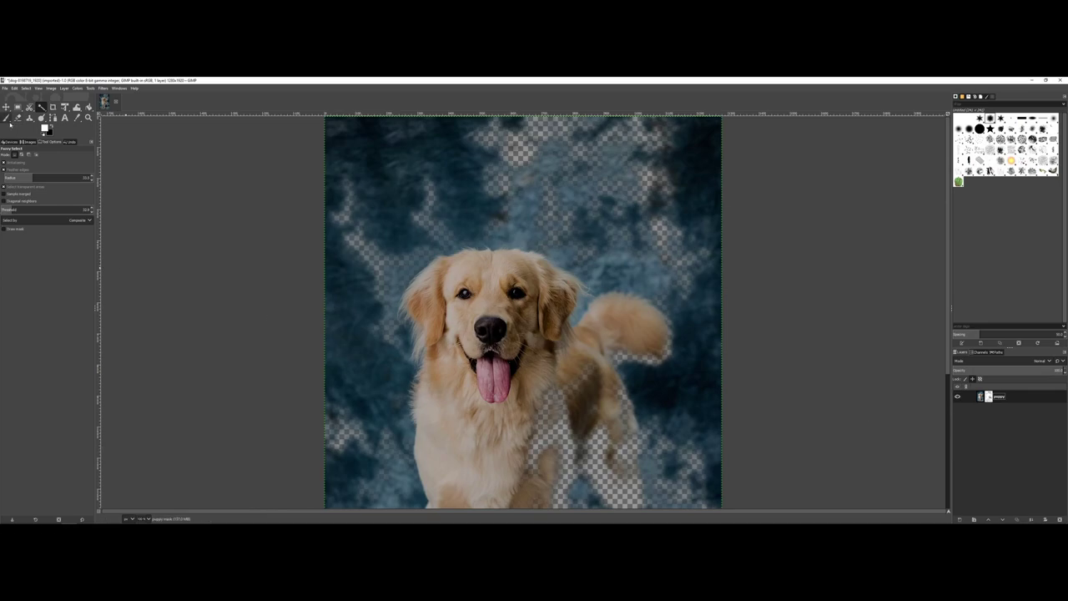
pyautogui.click(8, 118)
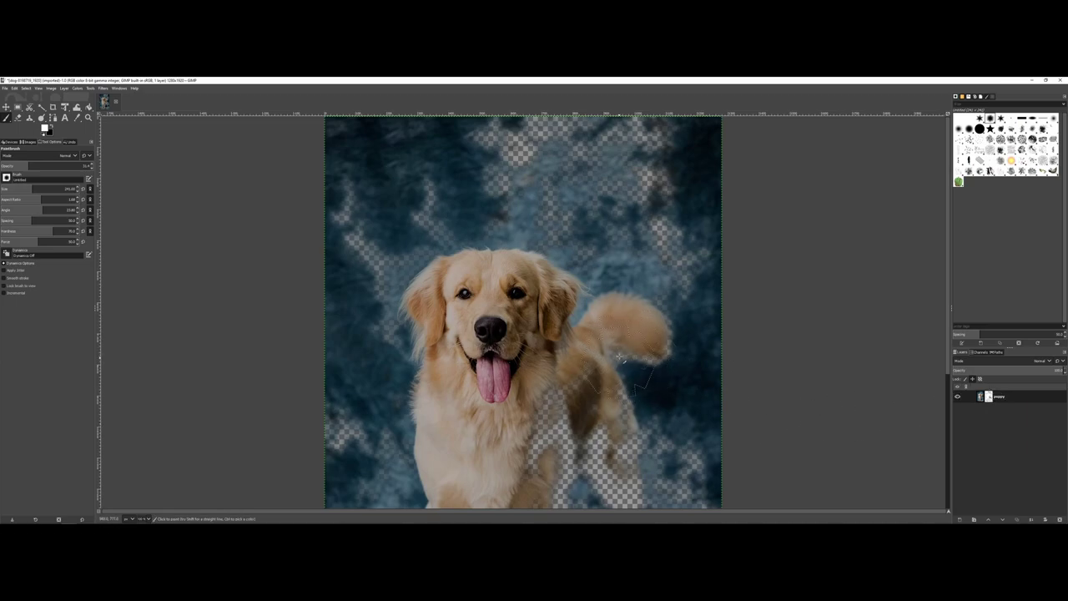
pyautogui.click(37, 165)
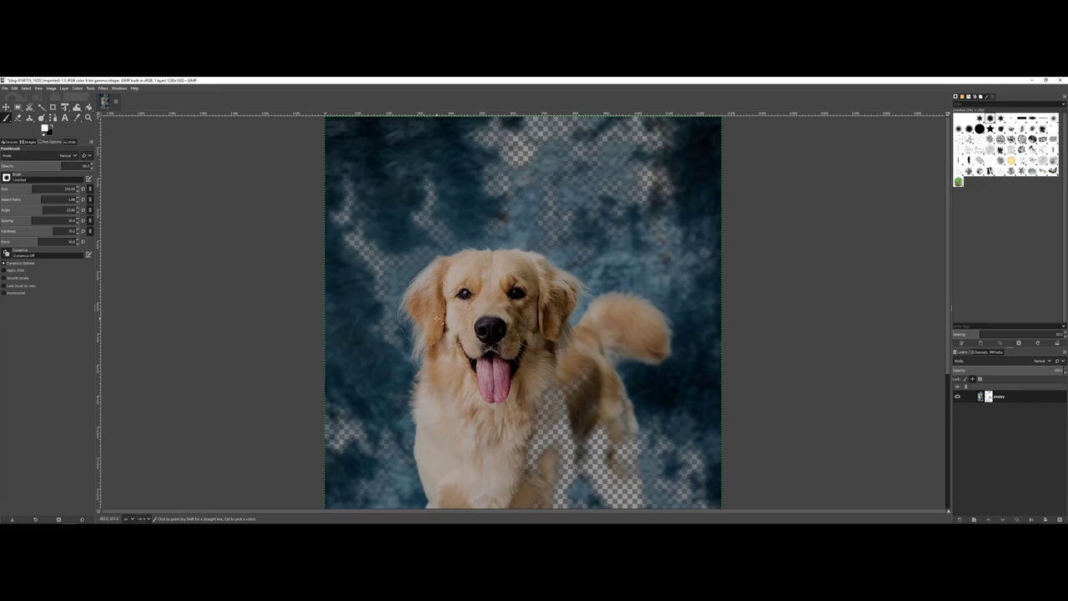
pyautogui.scroll(-3, 445, 385)
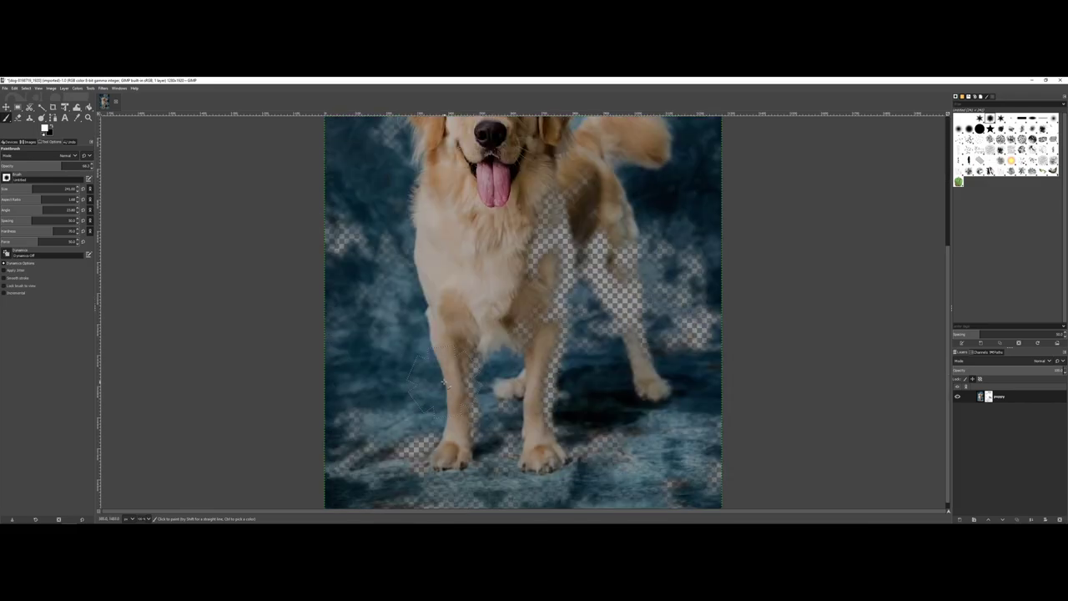
pyautogui.scroll(3, 642, 373)
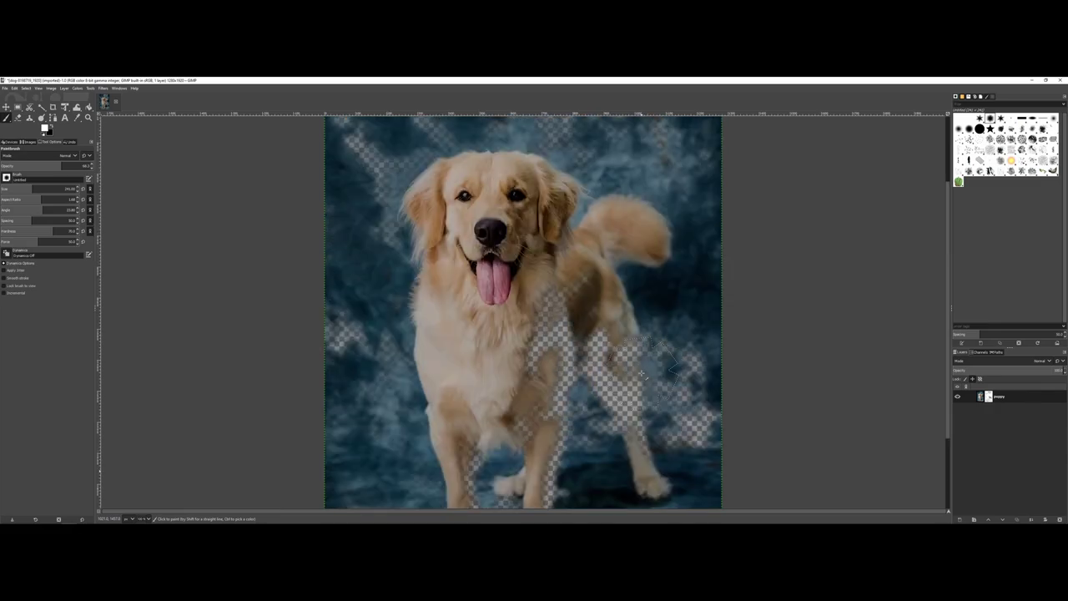